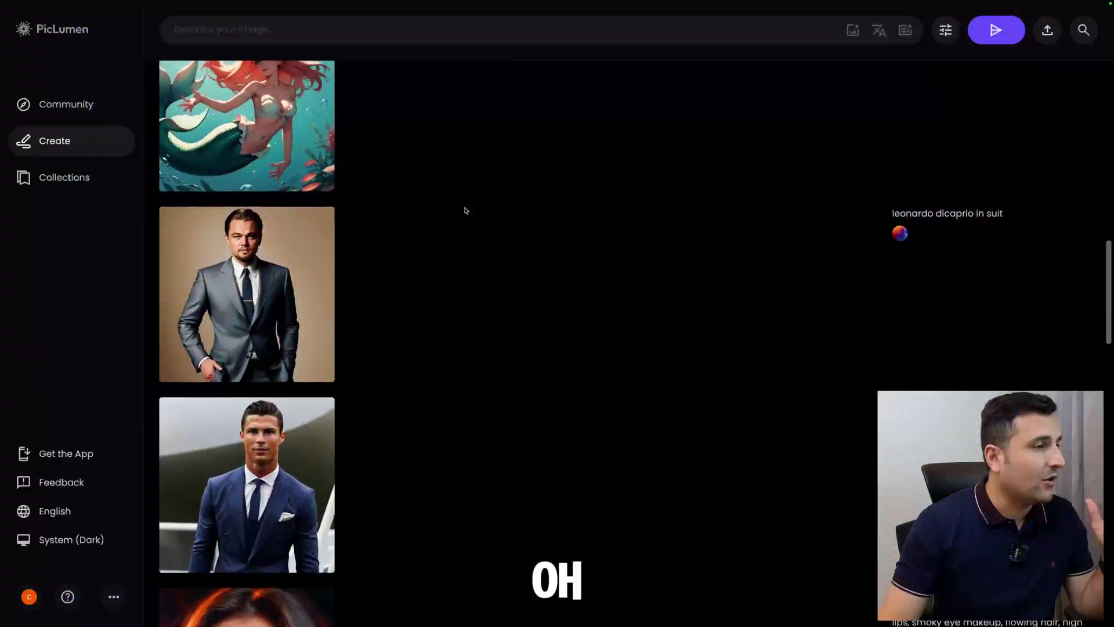
Browse the landing page samples, viewing the DiCaprio and Ronaldo suit portraits full size.
scroll(347, 297, "down", 1)
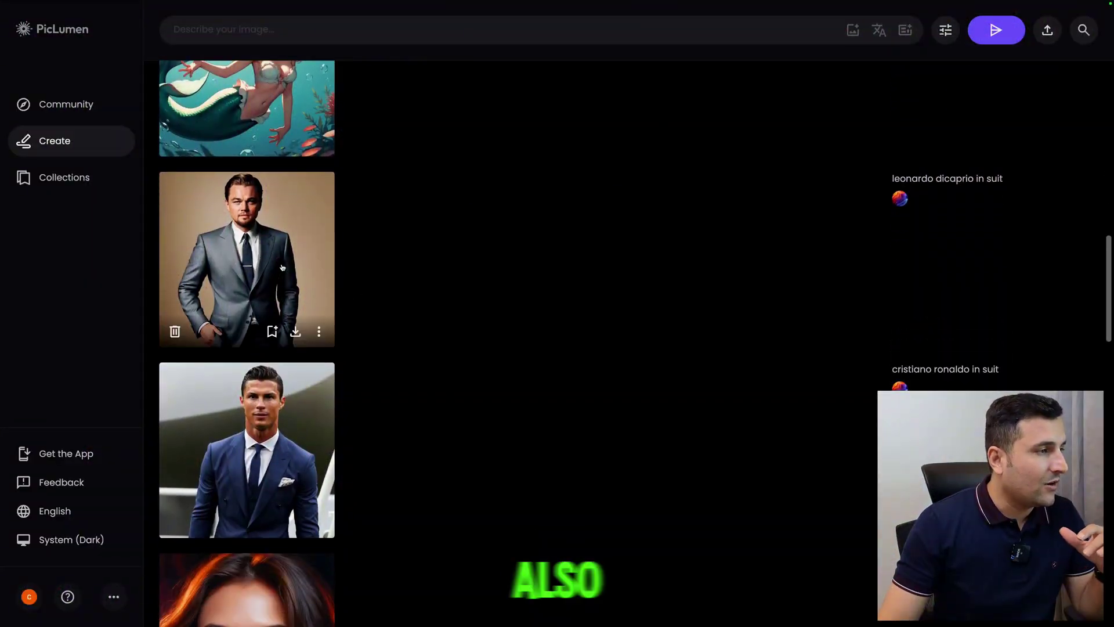
left_click(282, 262)
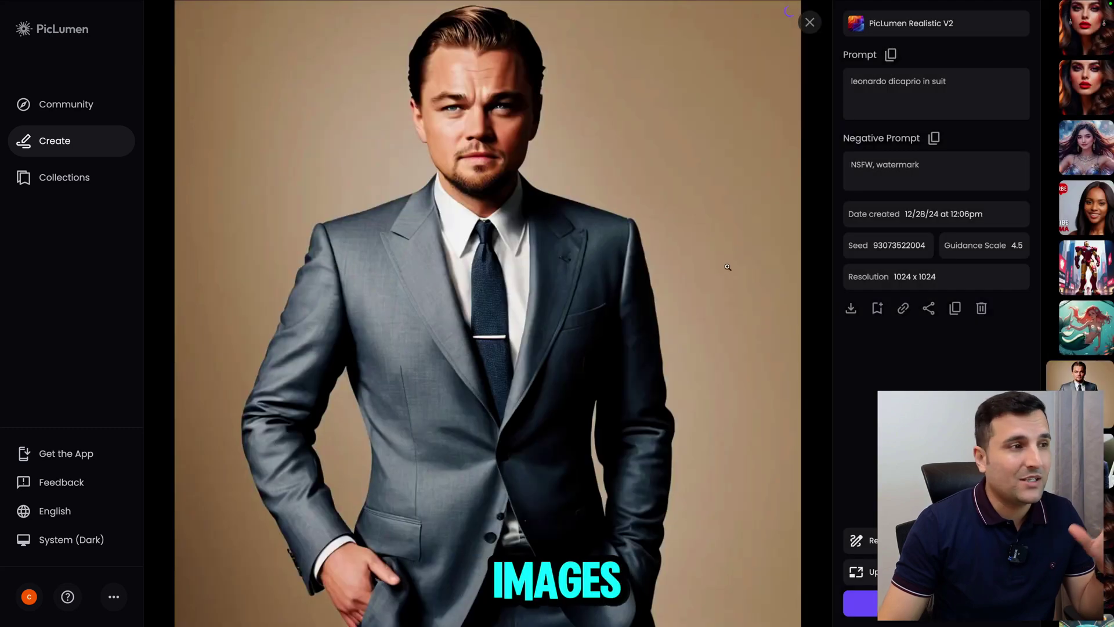
key("Escape")
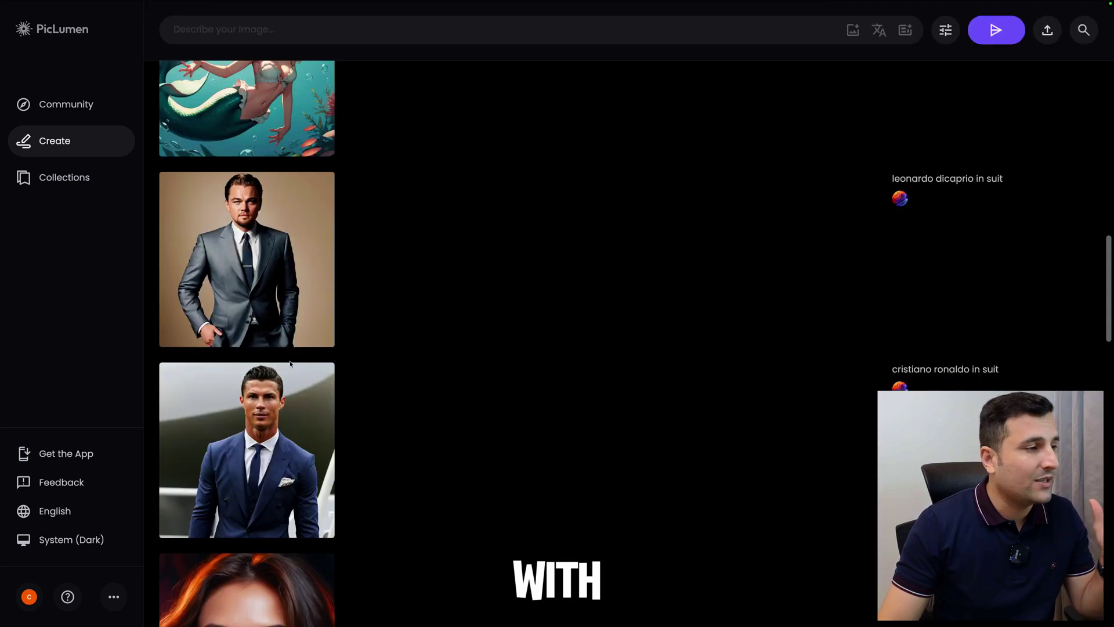
left_click(171, 442)
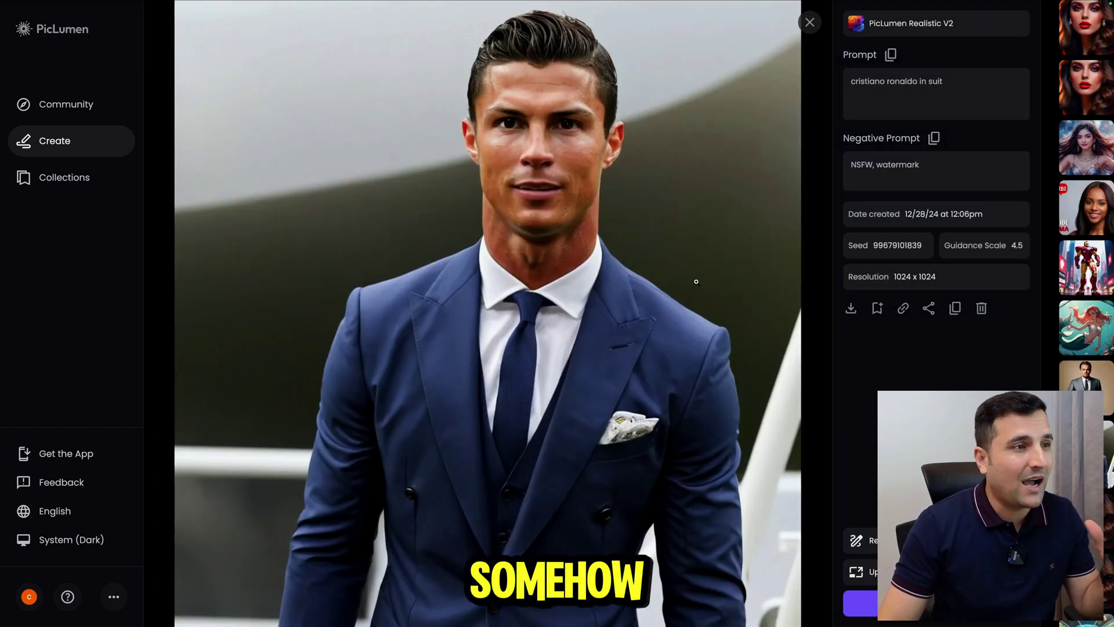
left_click(810, 23)
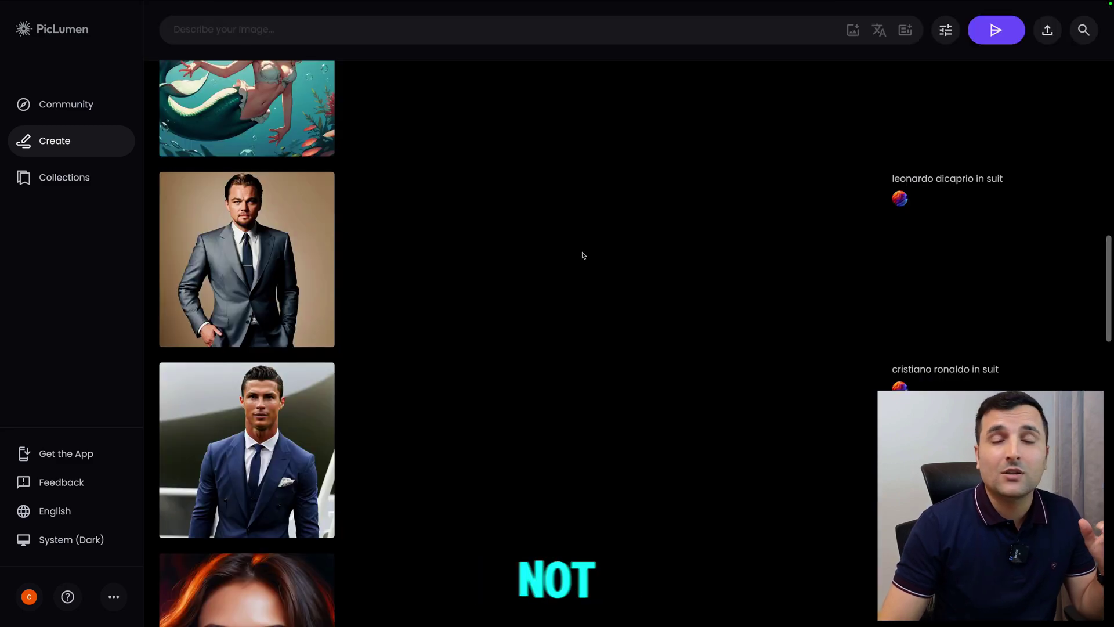
scroll(552, 265, "down", 10)
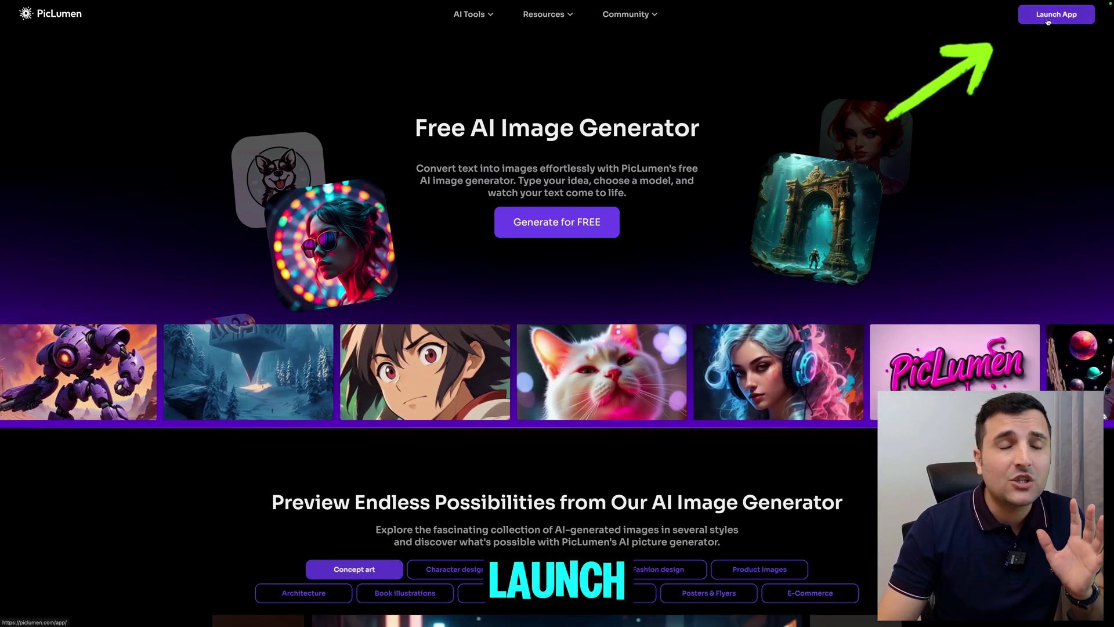
Launch the PicLumen app from the landing page into the Create workspace.
left_click(1048, 22)
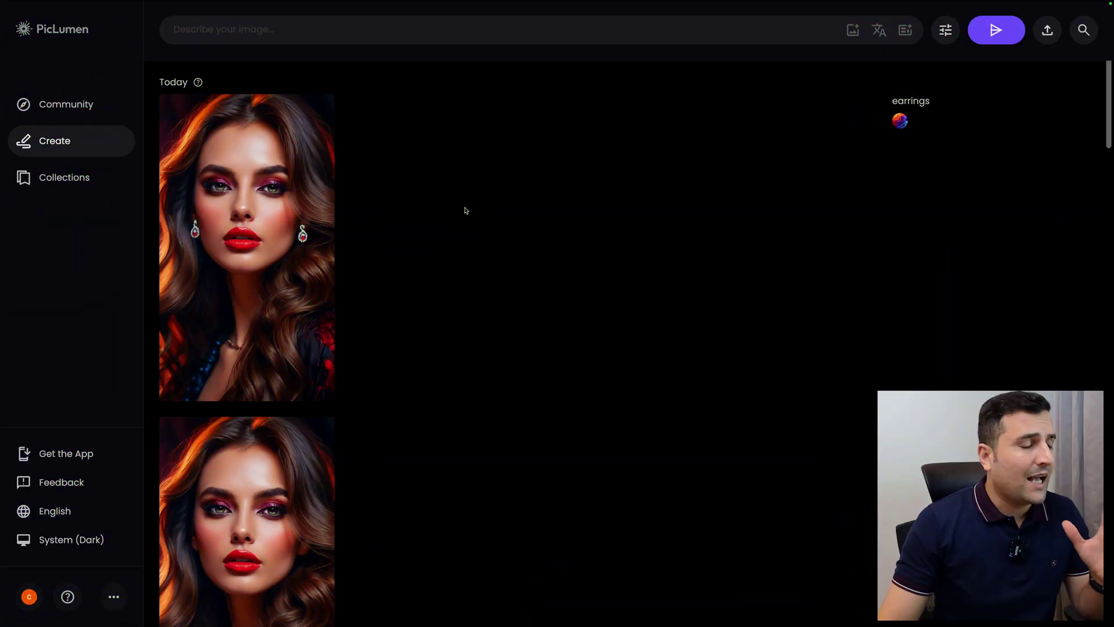
scroll(465, 210, "down", 20)
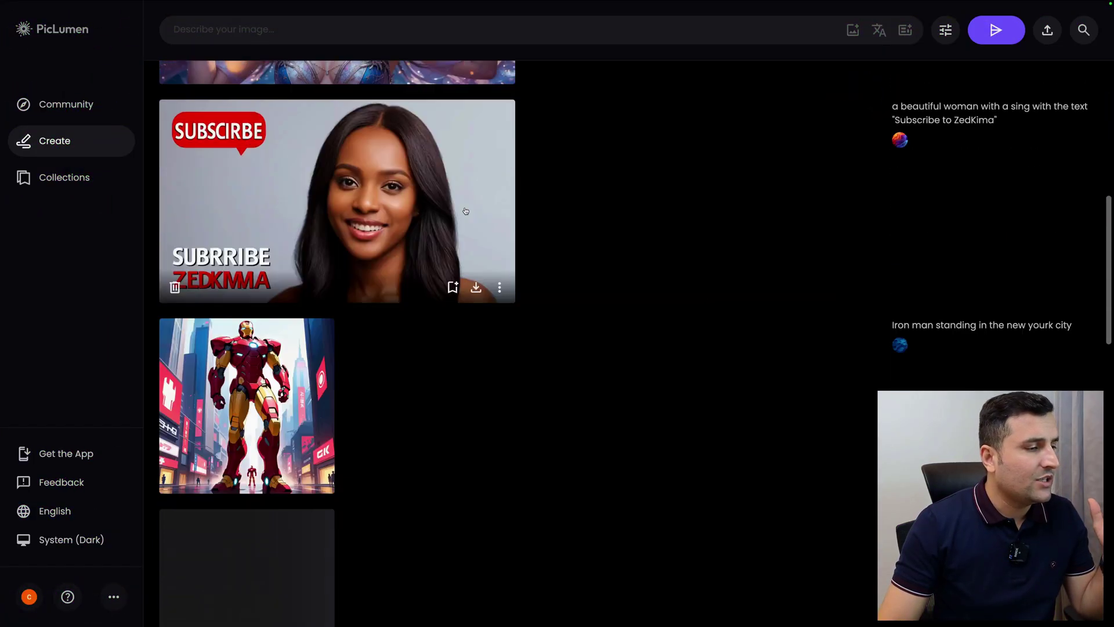
scroll(464, 210, "down", 10)
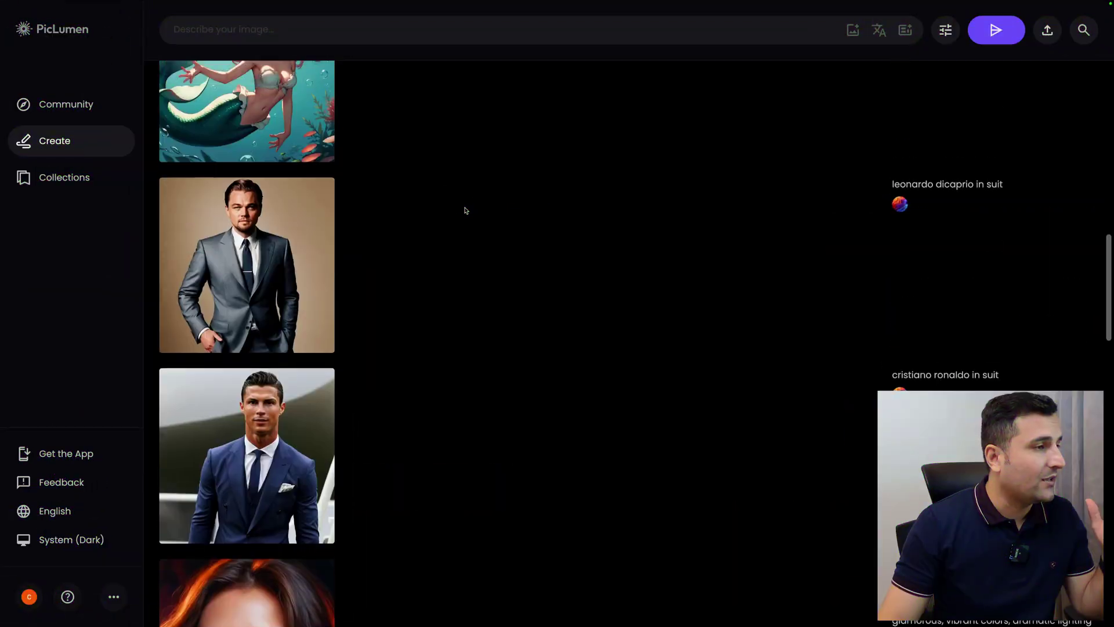
scroll(462, 208, "up", 1)
scroll(462, 209, "down", 1)
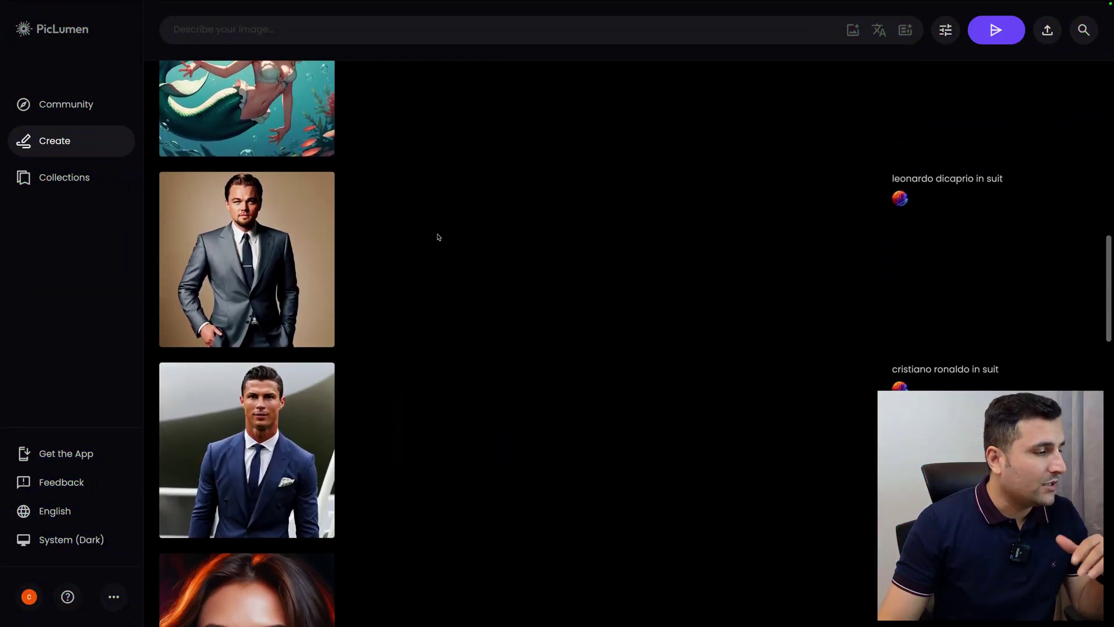
left_click(282, 266)
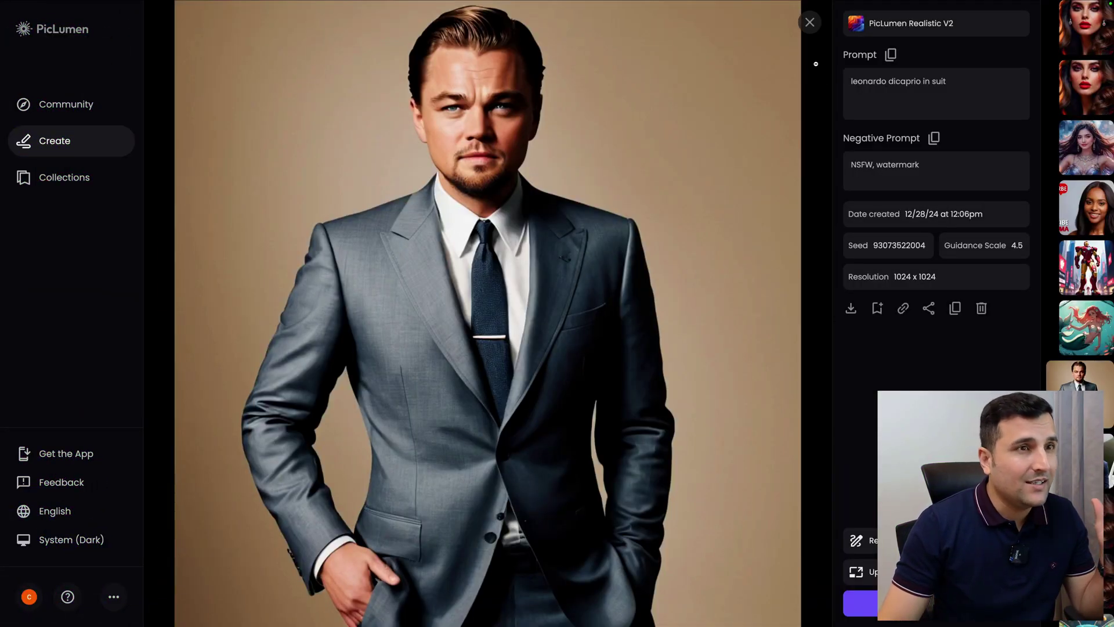
left_click(817, 70)
left_click(246, 453)
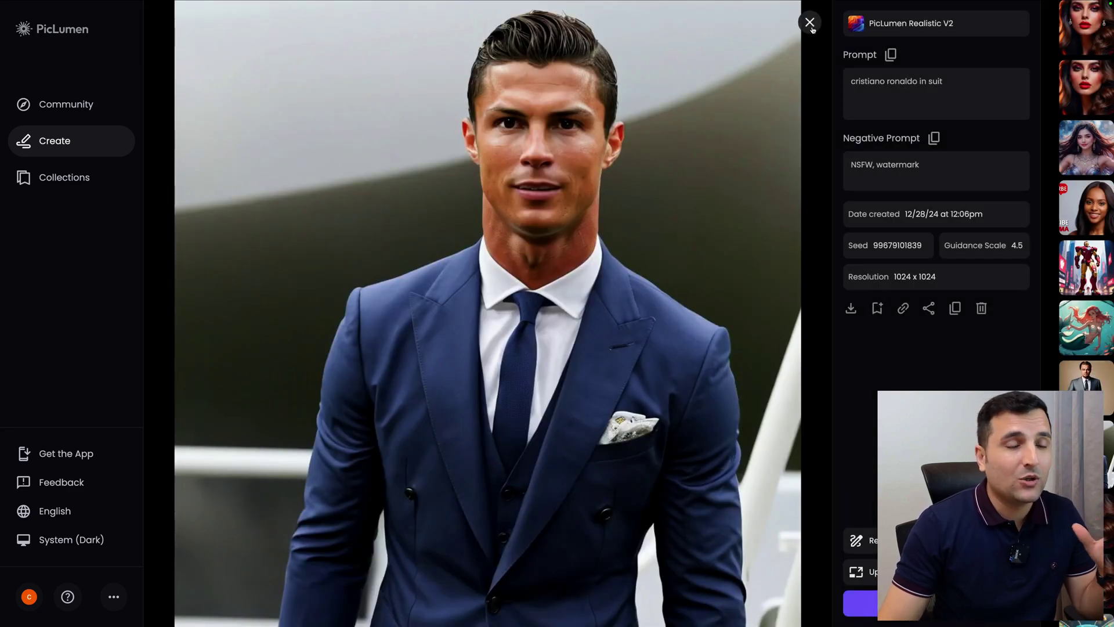
left_click(809, 23)
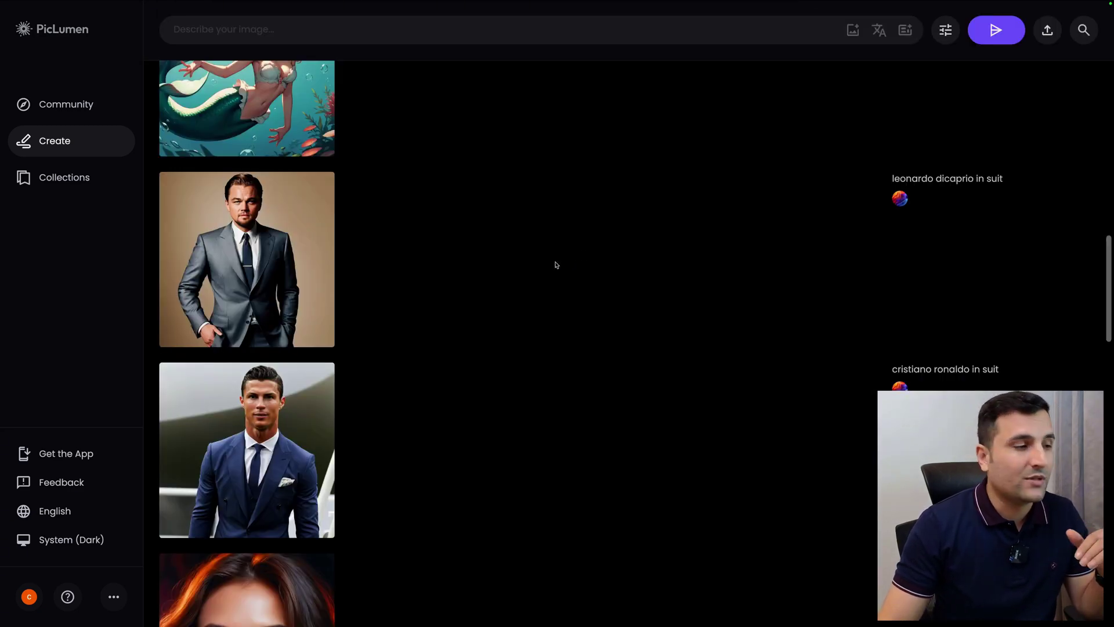
scroll(562, 262, "down", 15)
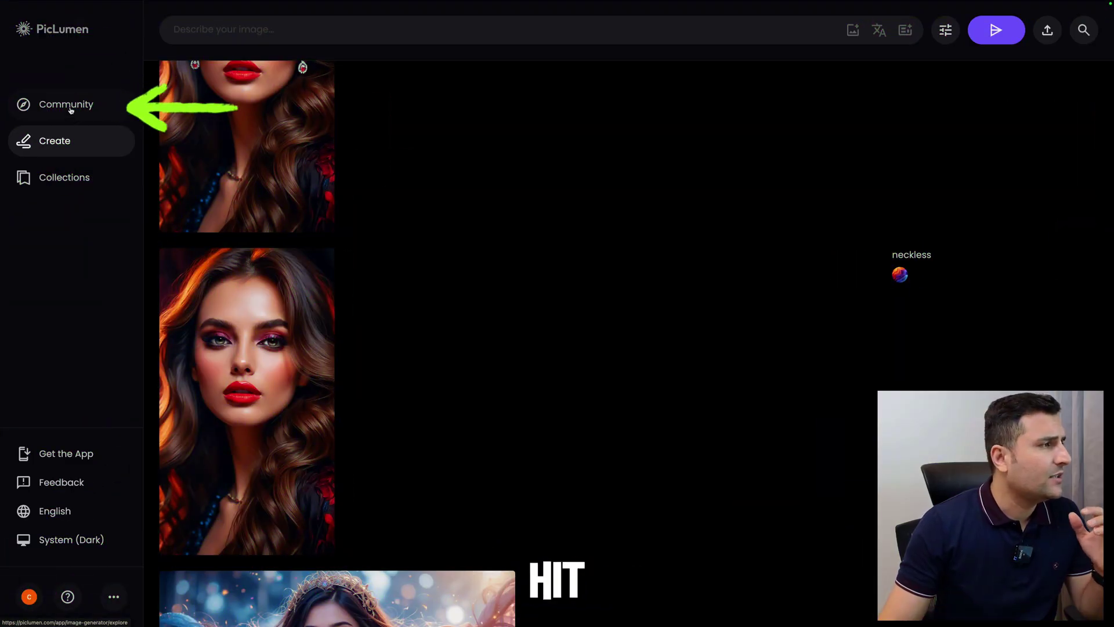
Browse the Community gallery and preview the butterfly-winged lizard image's details.
left_click(71, 110)
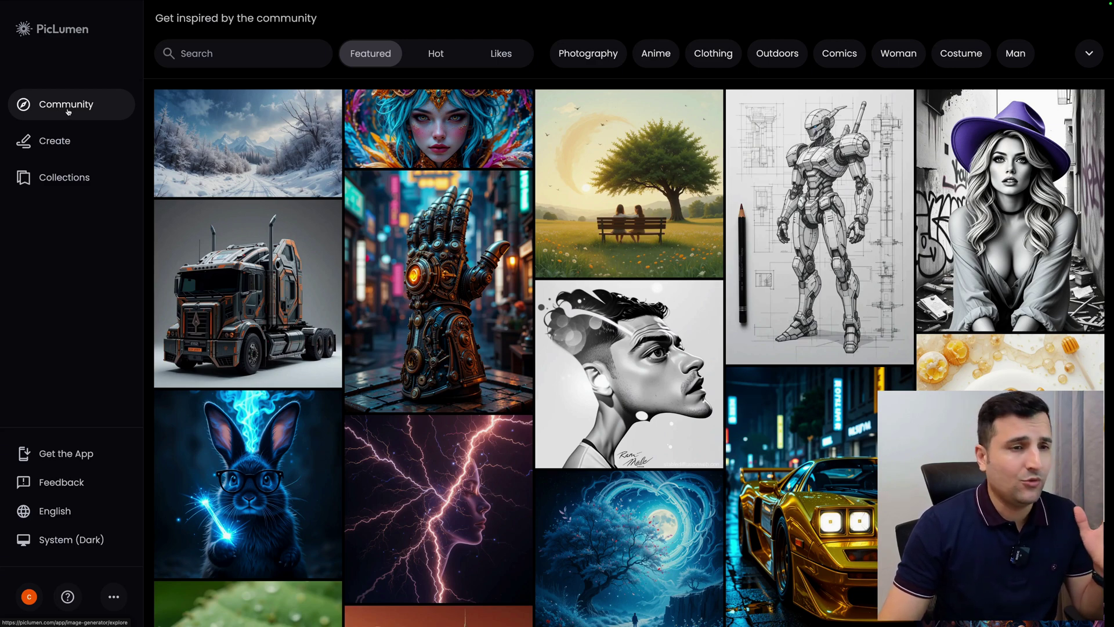
mouse_move(842, 300)
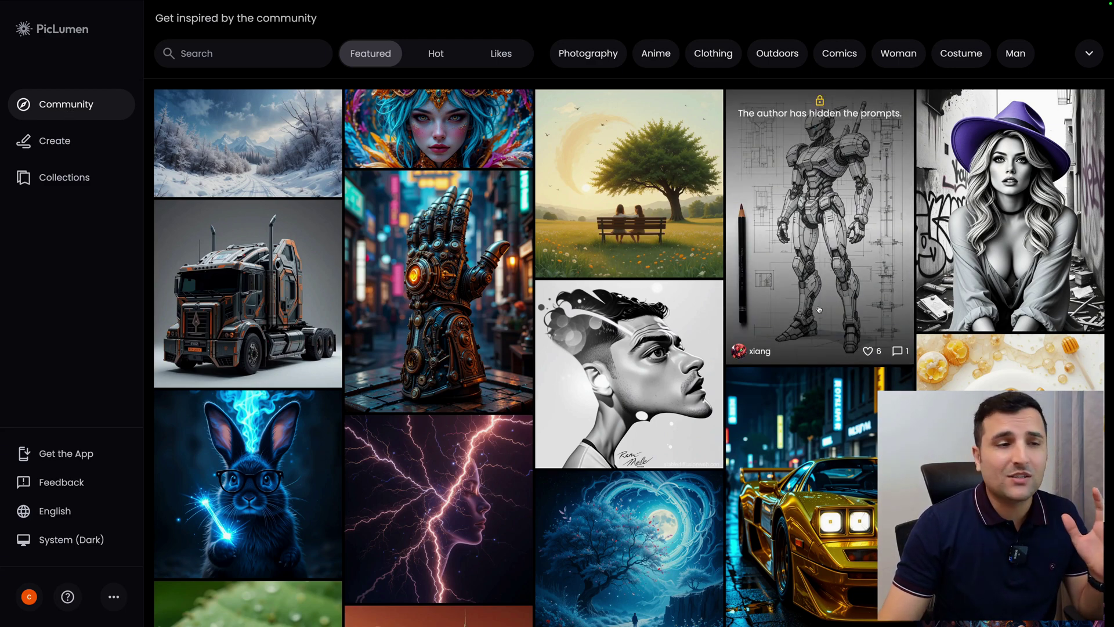
scroll(800, 322, "down", 15)
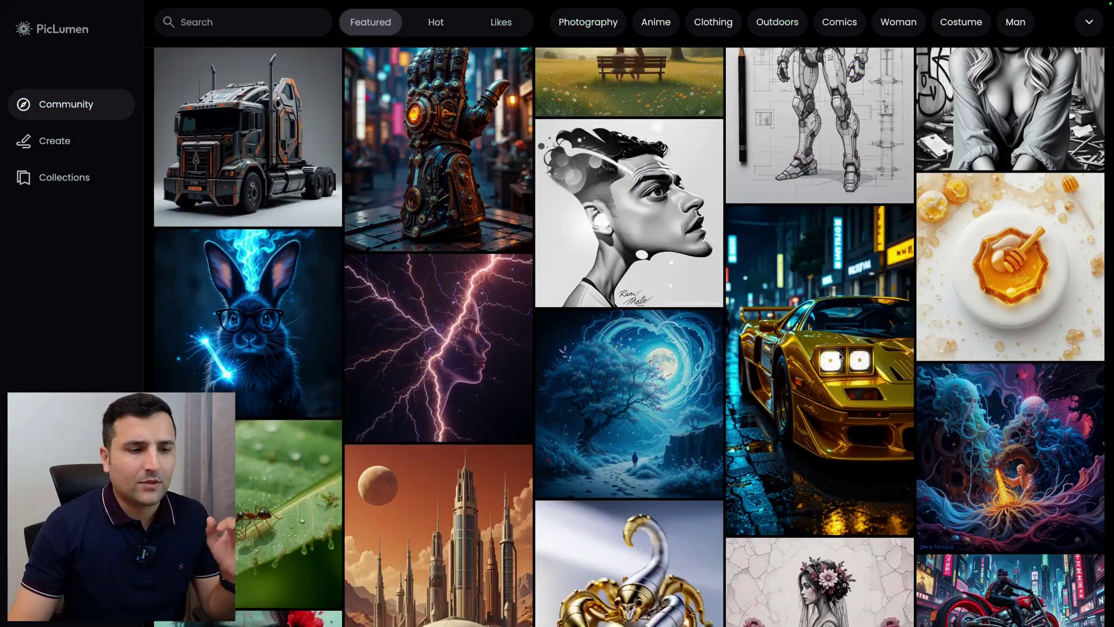
scroll(839, 357, "down", 4)
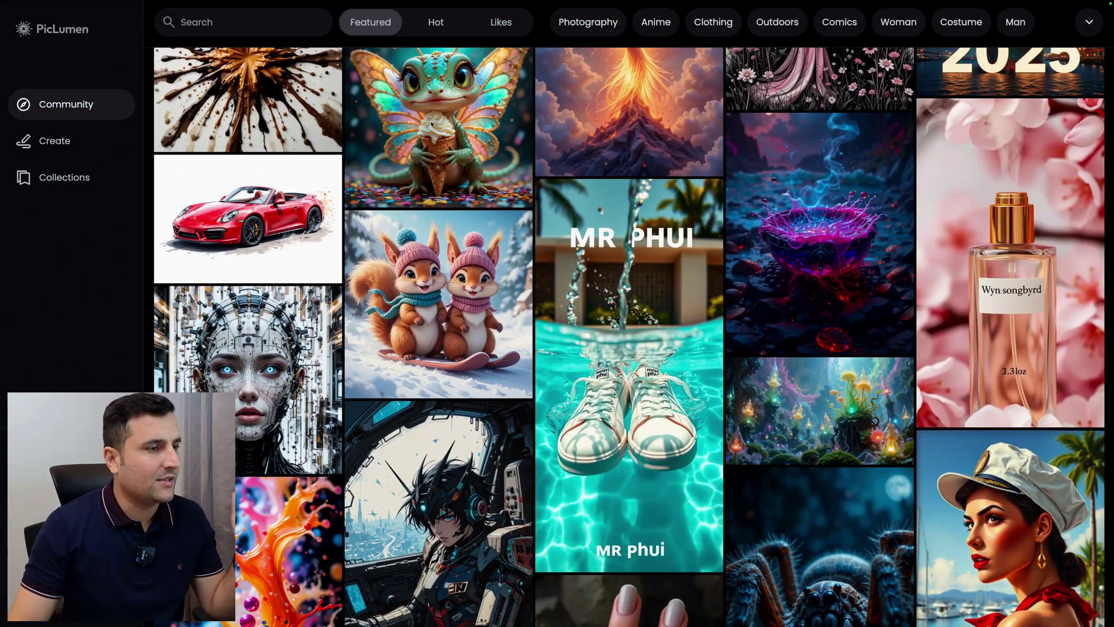
left_click(432, 123)
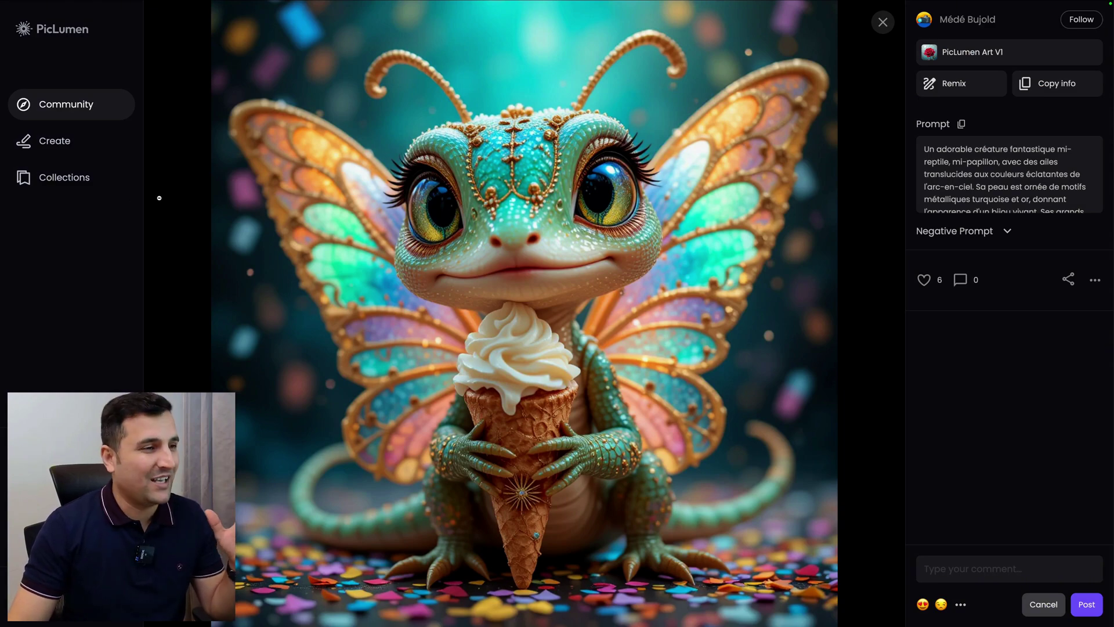
left_click(159, 198)
Preview the paint-splash image, then open the crystal arctic fox post's details.
scroll(482, 296, "down", 6)
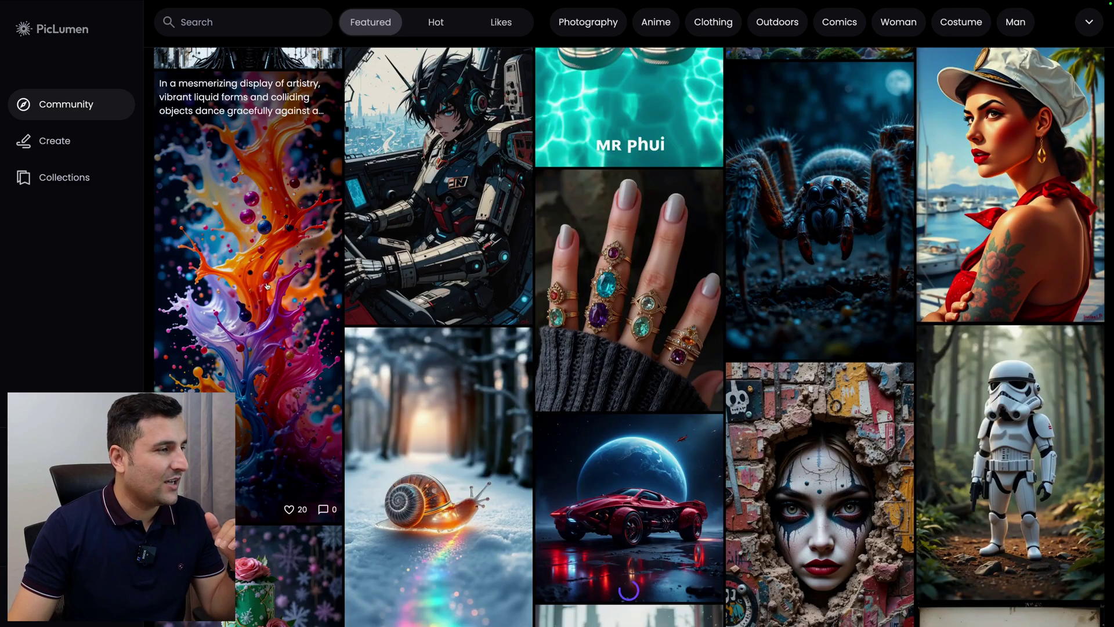
left_click(265, 282)
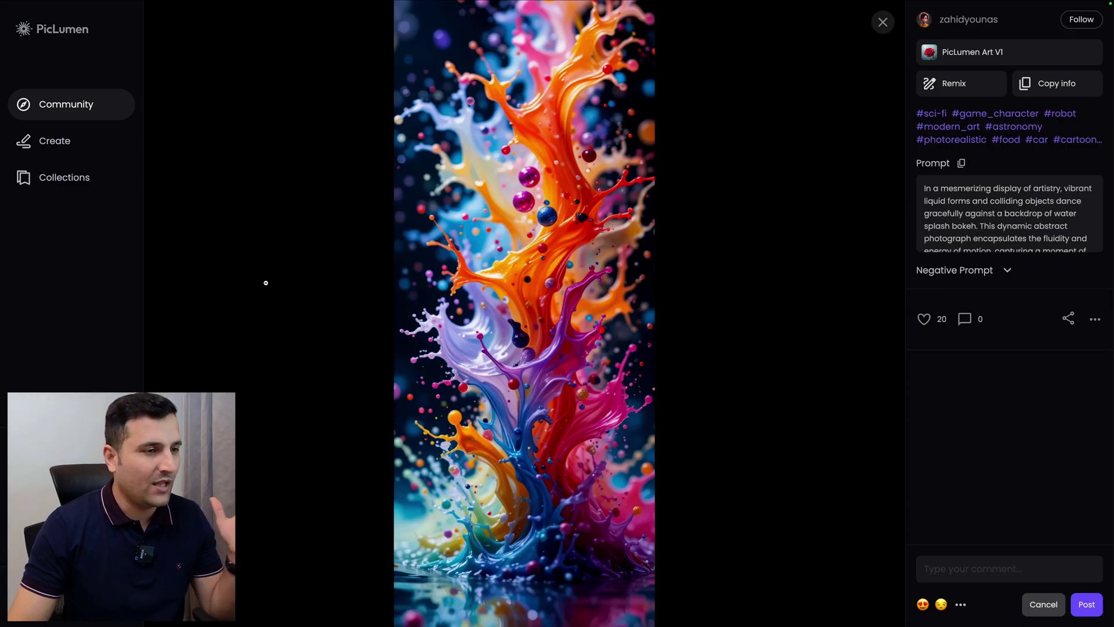
left_click(266, 282)
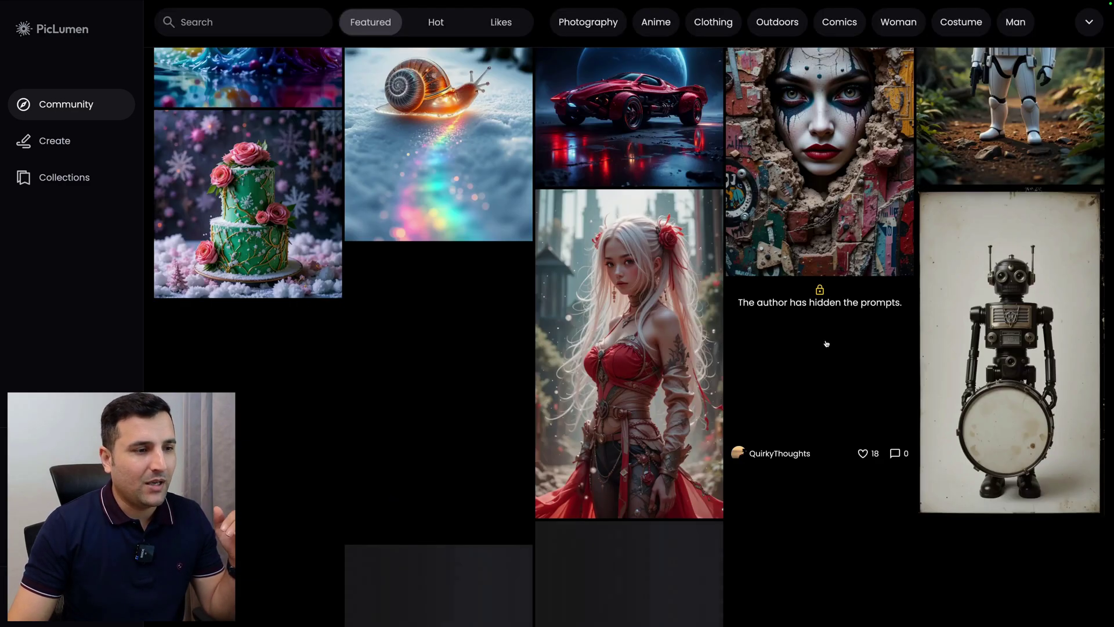
scroll(489, 172, "down", 5)
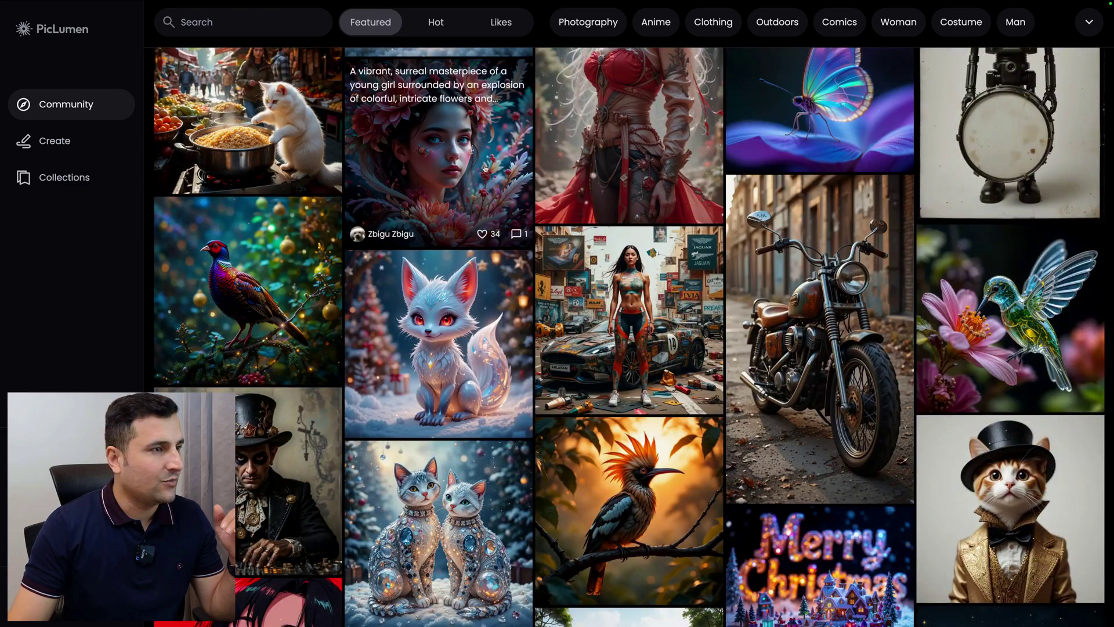
left_click(415, 355)
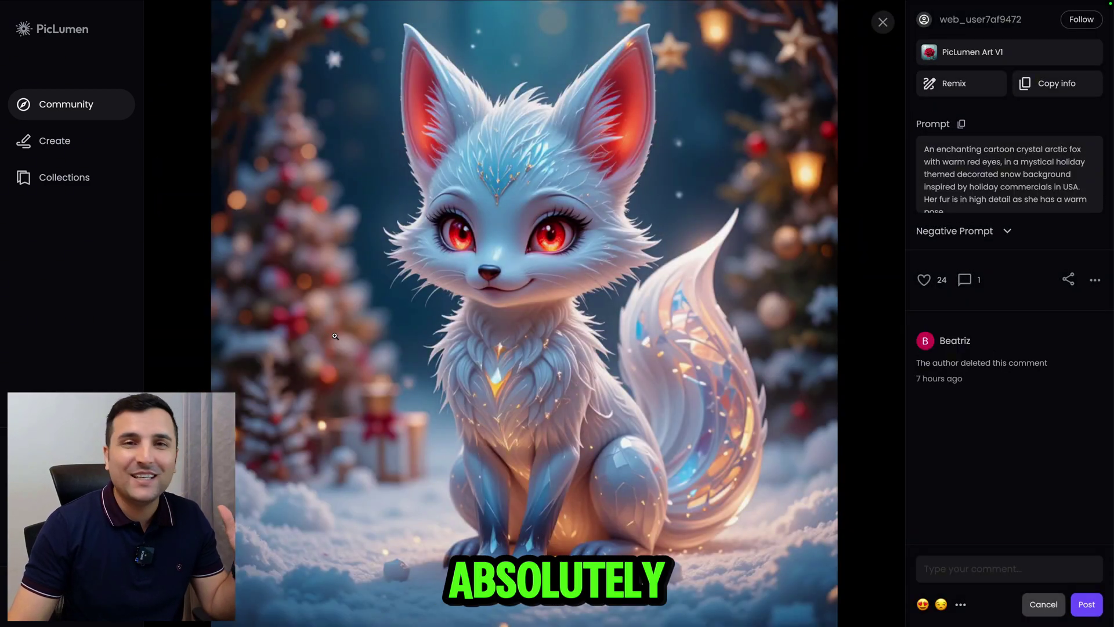
Copy the fox prompt, review its negative prompt and generation details, then close the post.
left_click(960, 124)
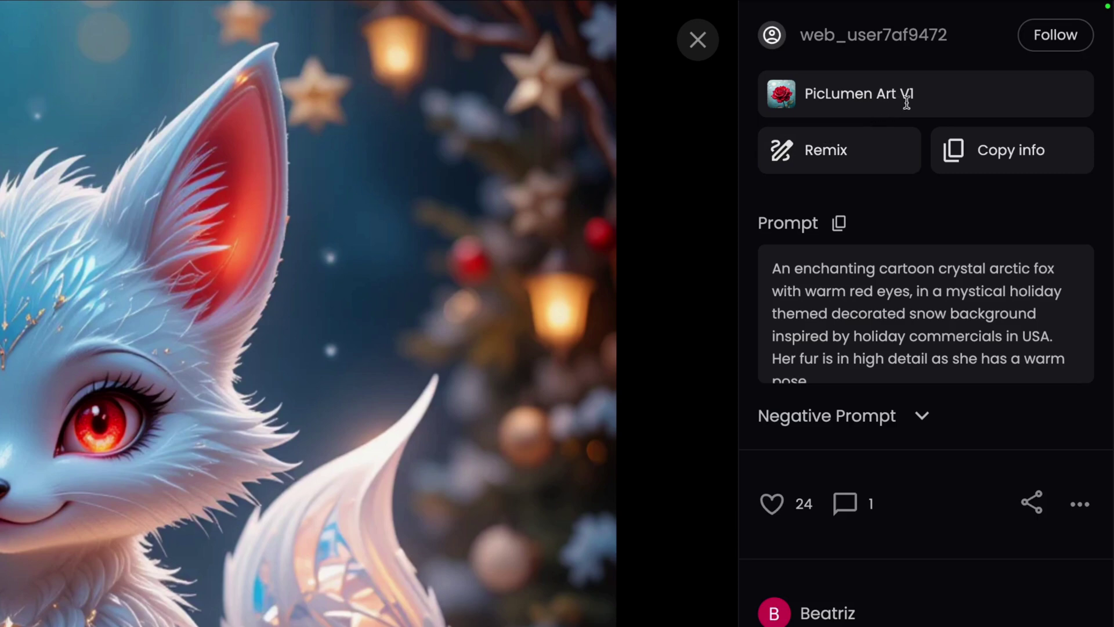
left_click(839, 224)
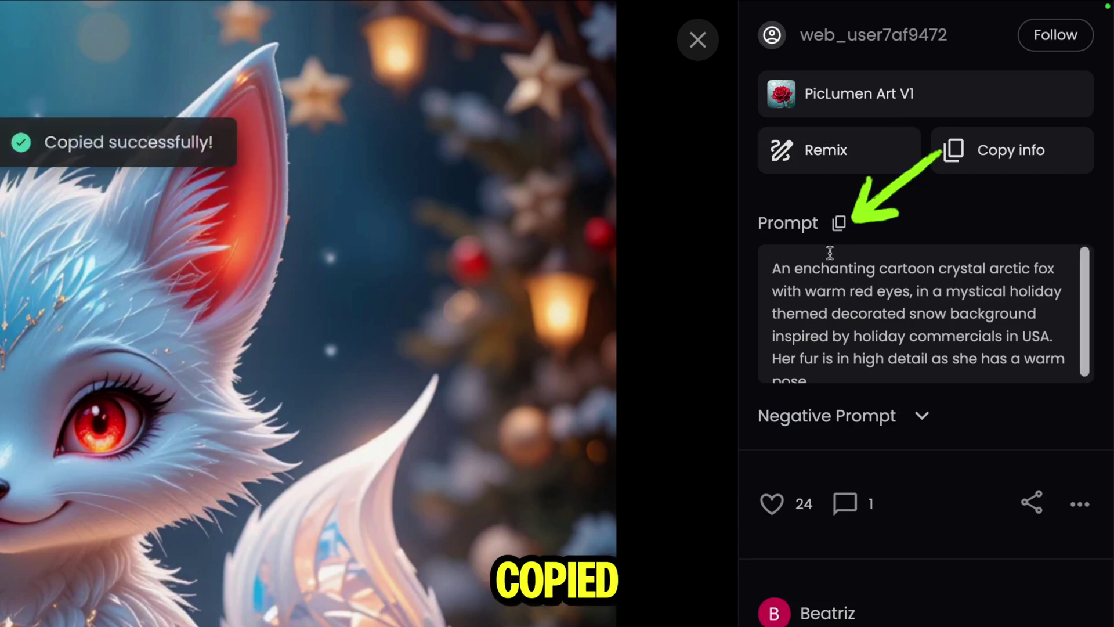
left_click(922, 416)
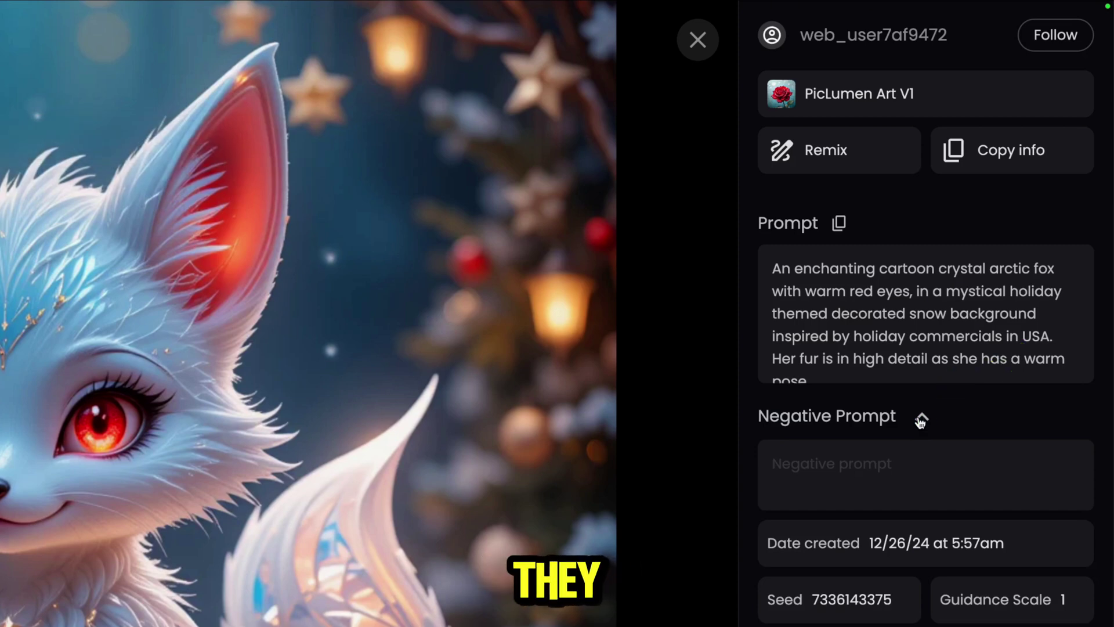
scroll(951, 487, "down", 4)
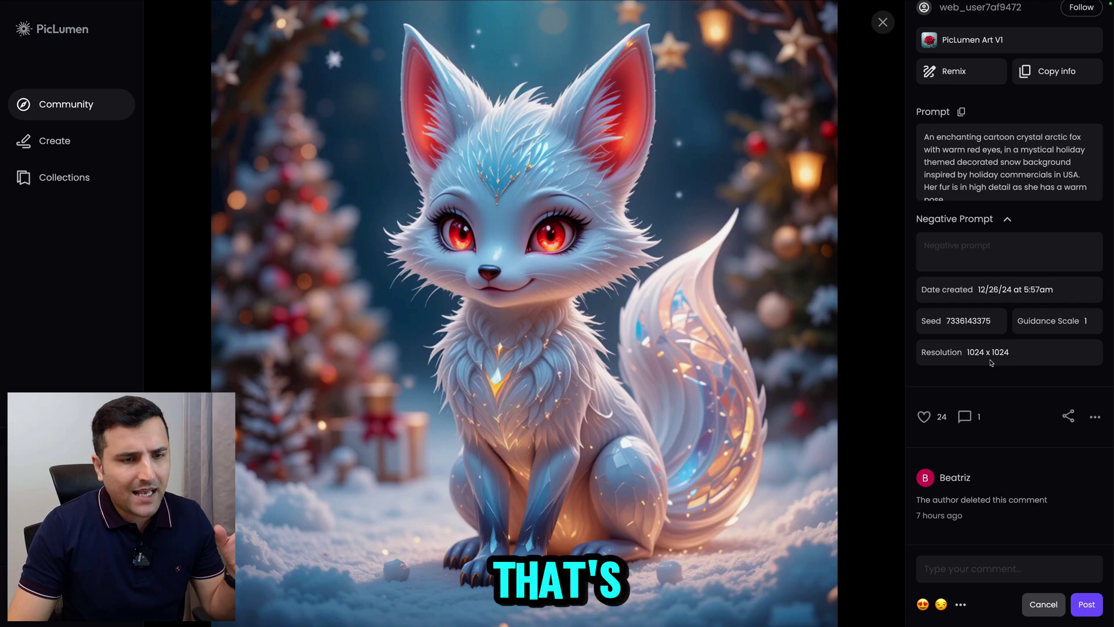
left_click(882, 22)
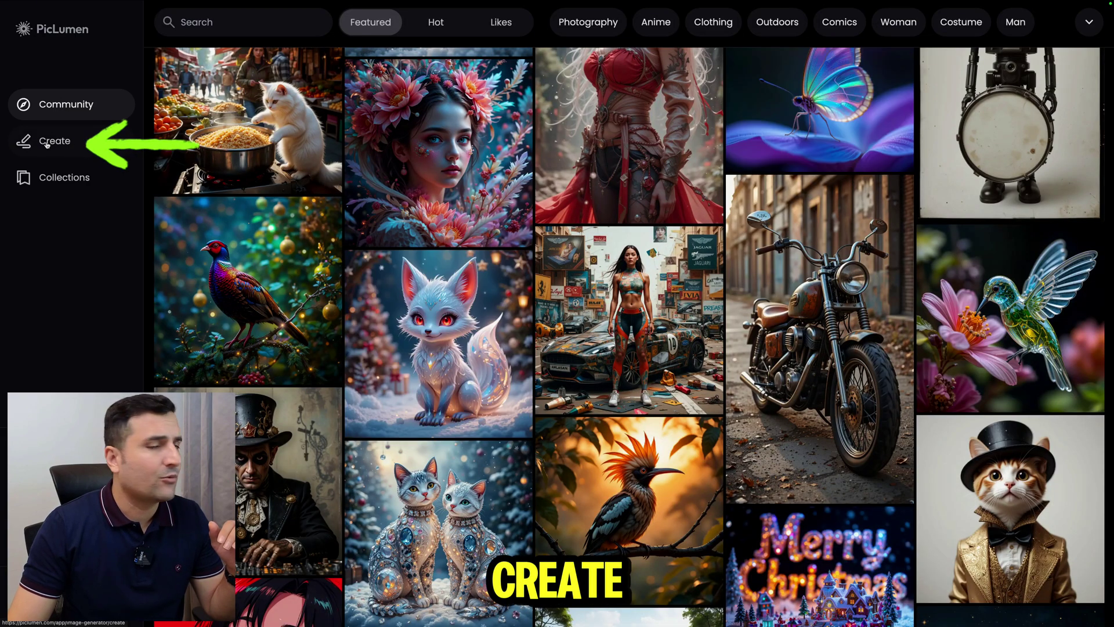
Paste the fox prompt on the Create page, keeping PicLumen Art V1 as the model.
left_click(50, 145)
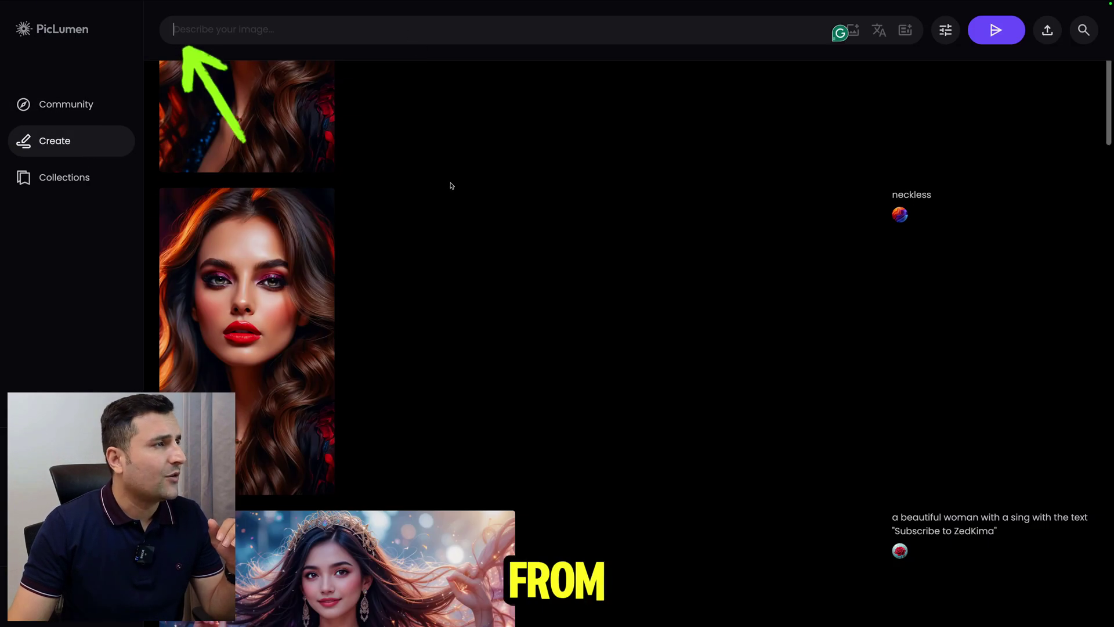
key("ctrl+v")
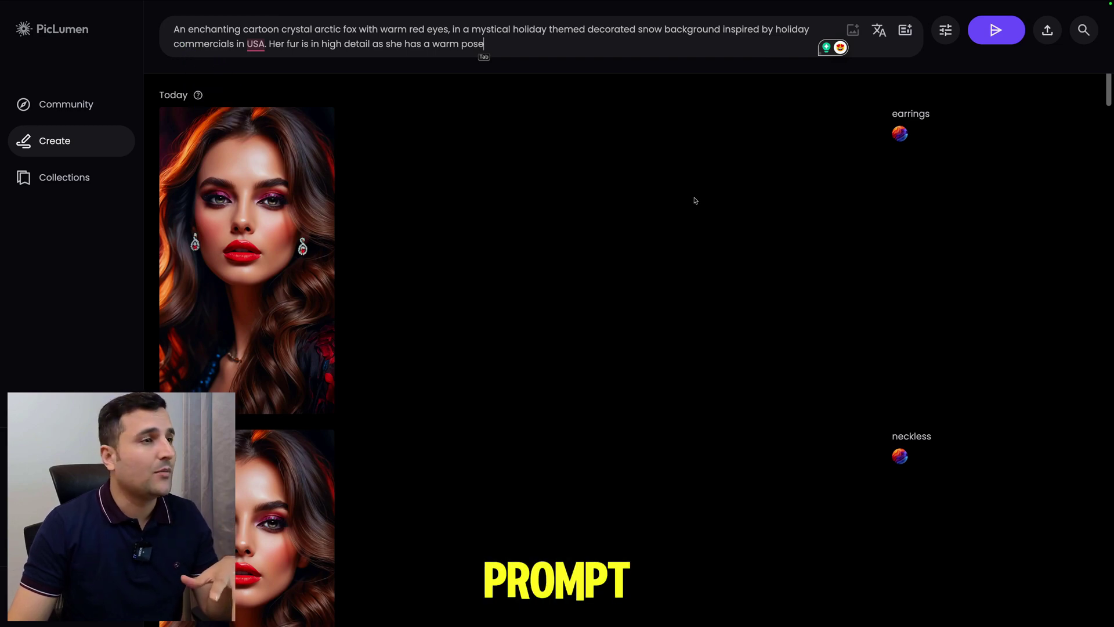
left_click(945, 29)
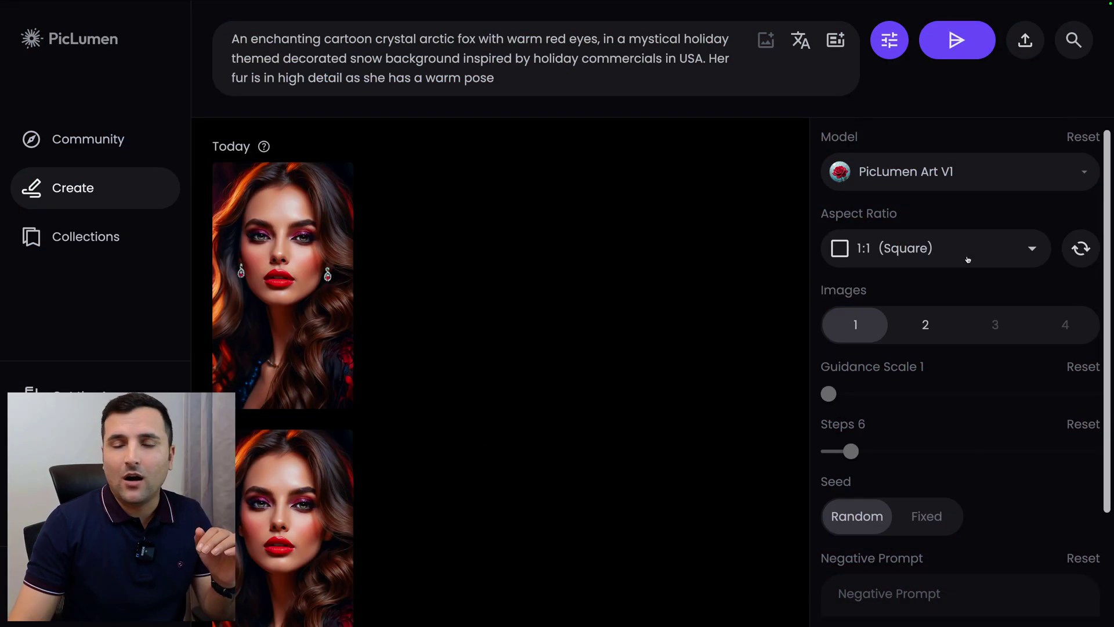
left_click(968, 181)
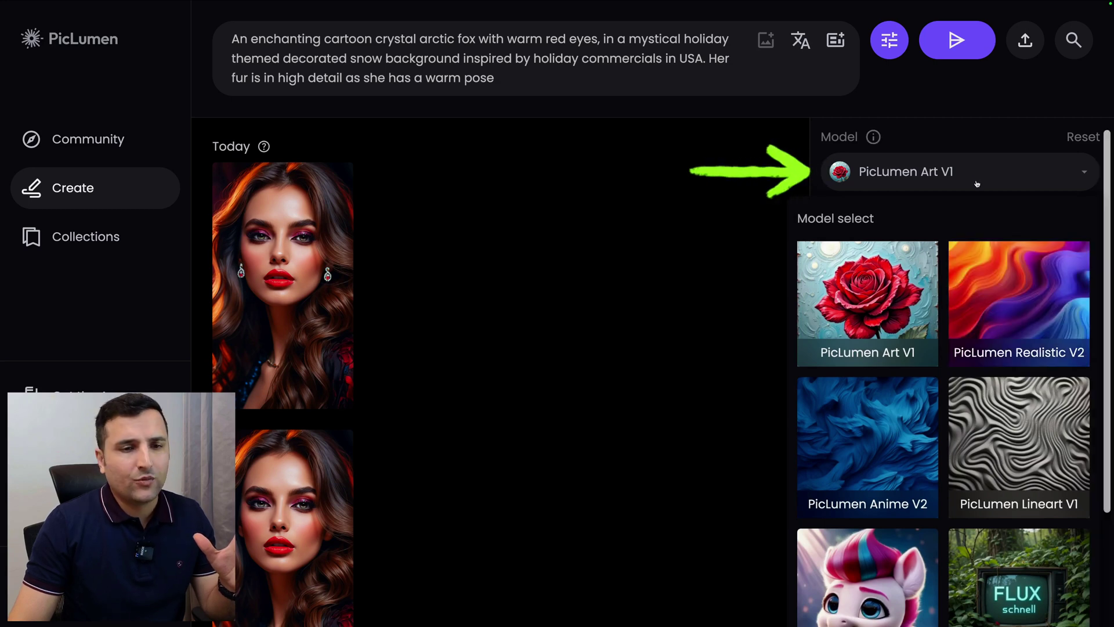
scroll(989, 357, "down", 1)
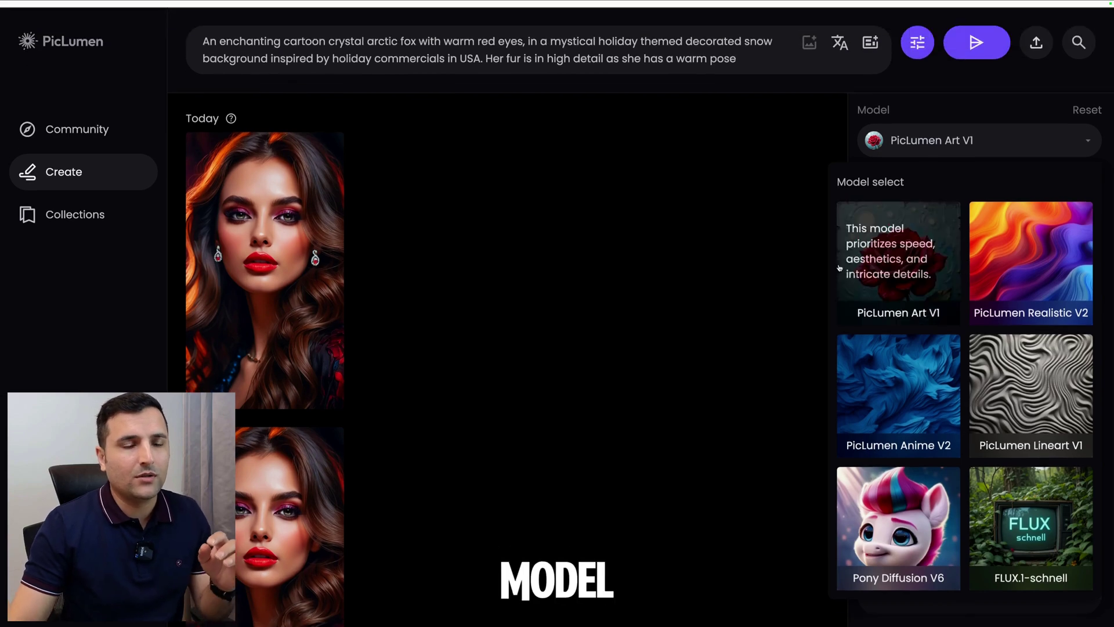
left_click(749, 274)
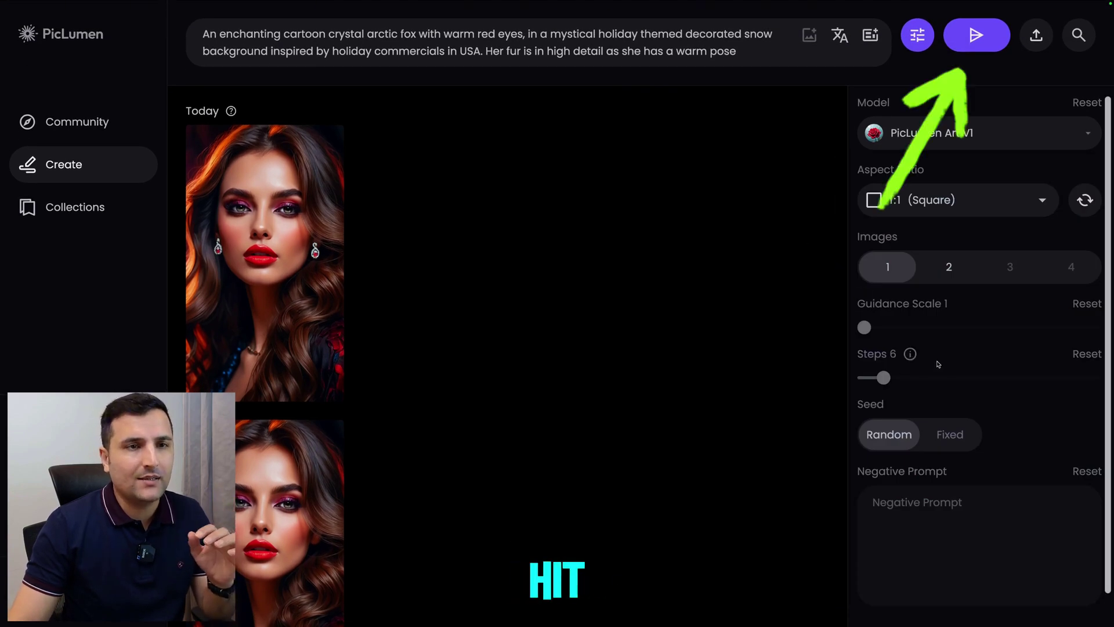
Generate the crystal arctic fox image and preview it full size.
left_click(968, 39)
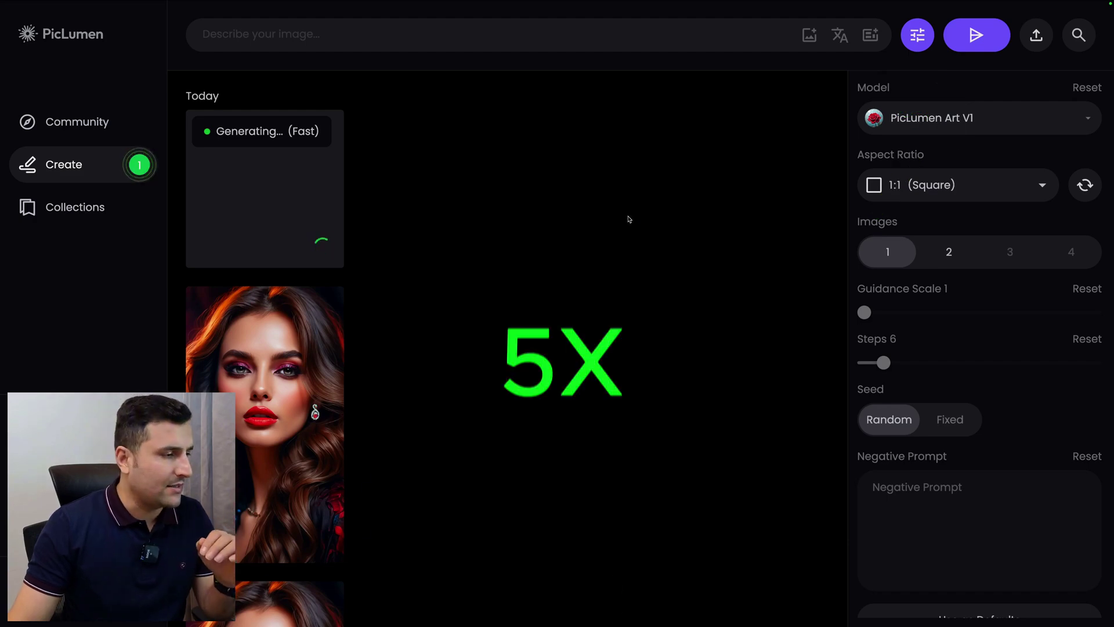
left_click(256, 179)
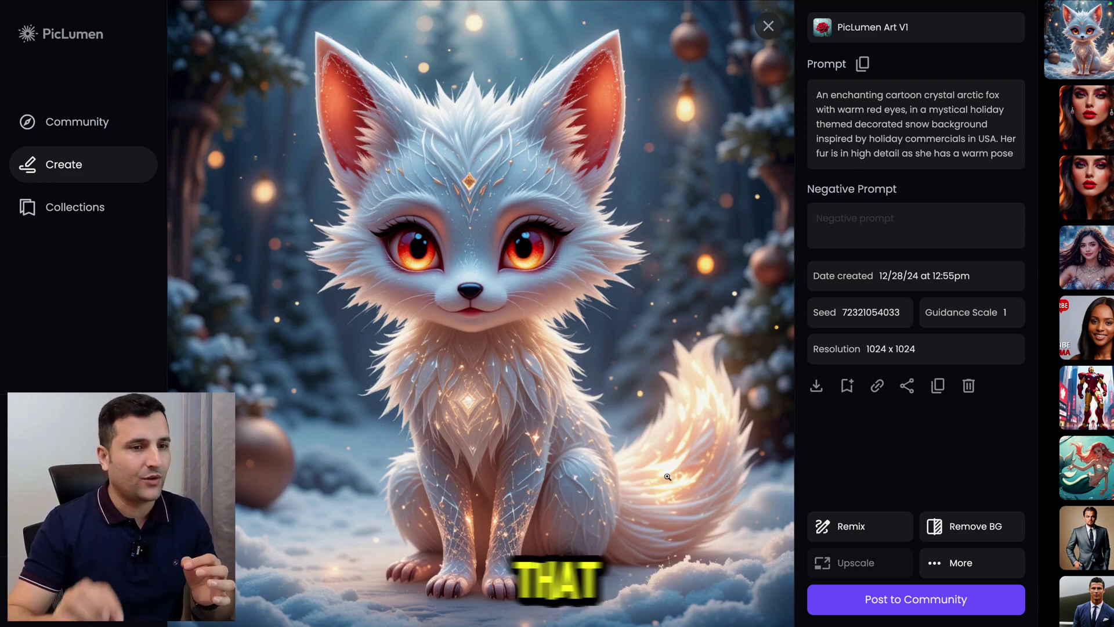
left_click(765, 28)
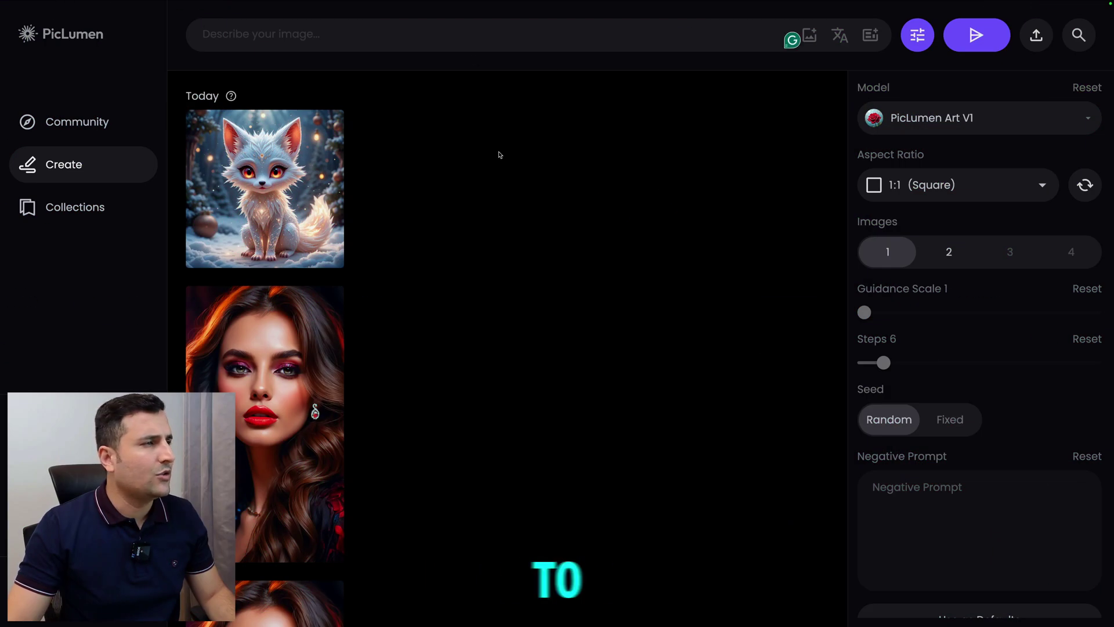
Generate an image from the pasted lightning-spell prompt and preview the result.
key("ctrl+v")
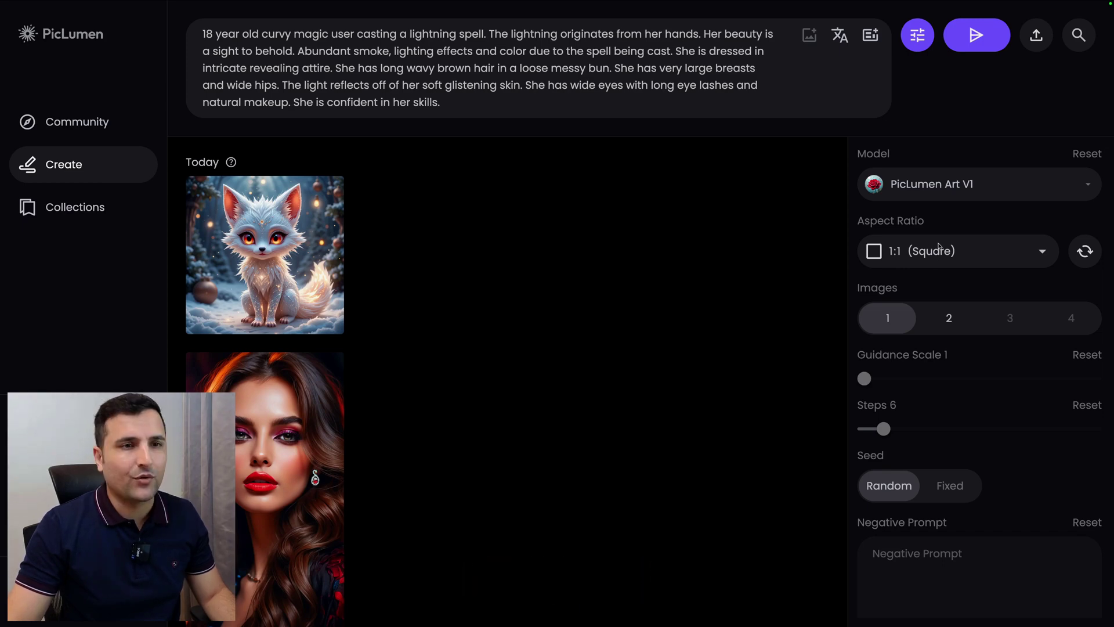
scroll(960, 437, "down", 2)
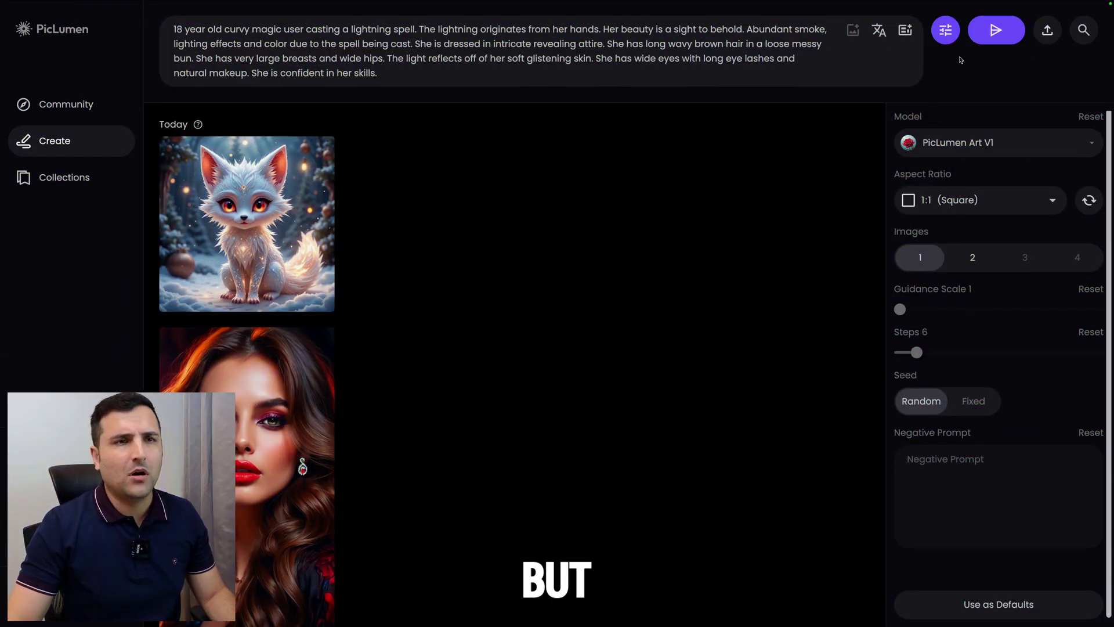
left_click(993, 39)
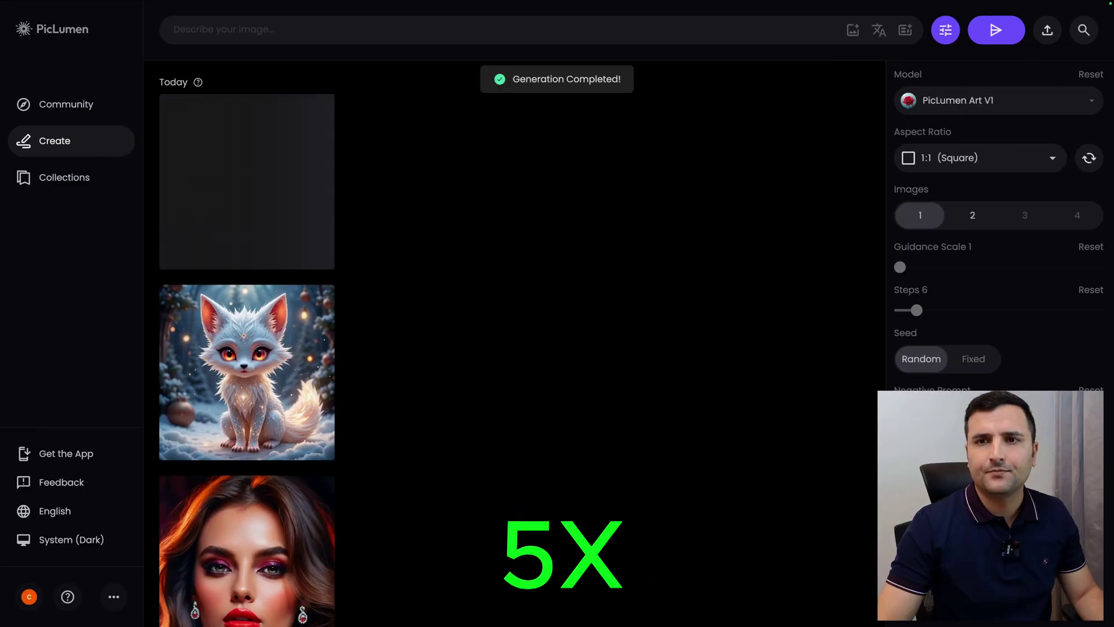
left_click(290, 174)
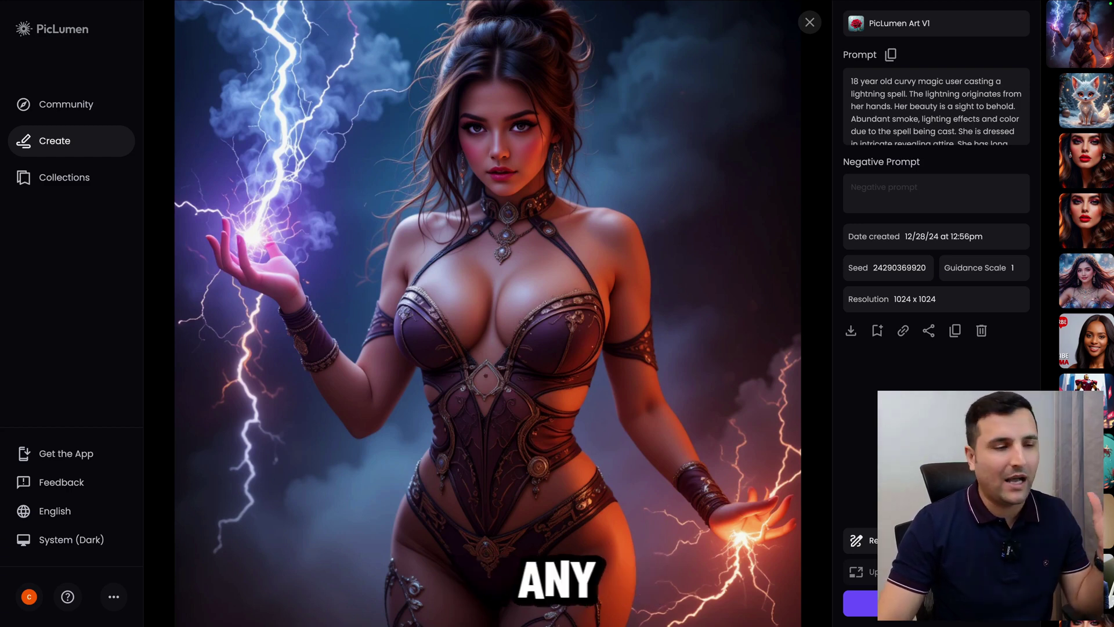
left_click(809, 23)
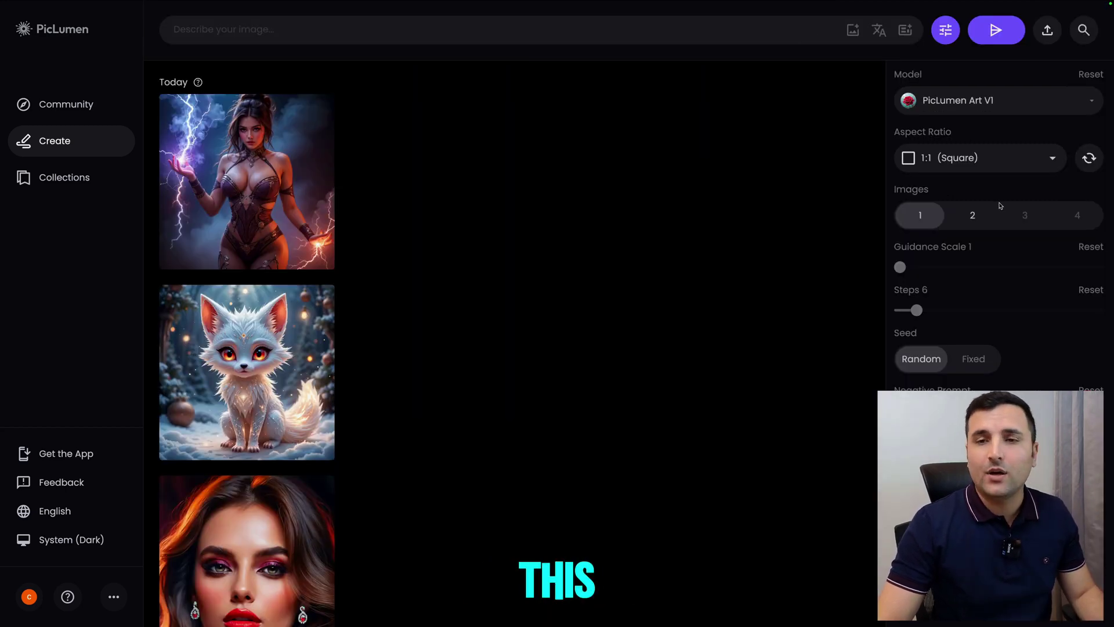
Switch to PicLumen Realistic V2 and generate the yellow-glasses portrait from the pasted prompt.
left_click(955, 104)
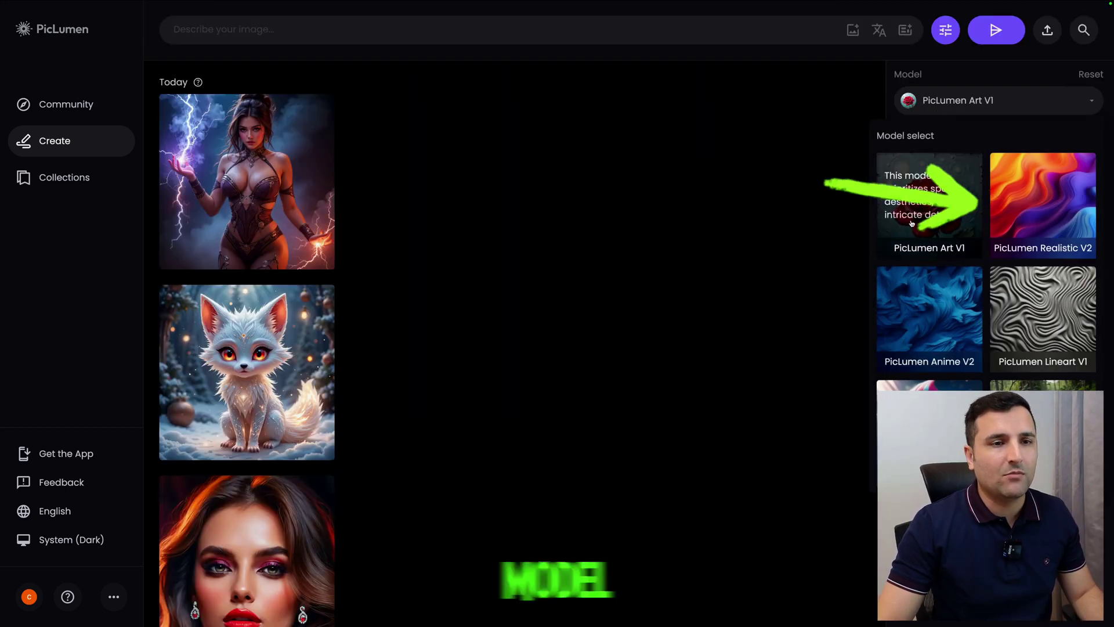
left_click(1042, 203)
left_click(592, 30)
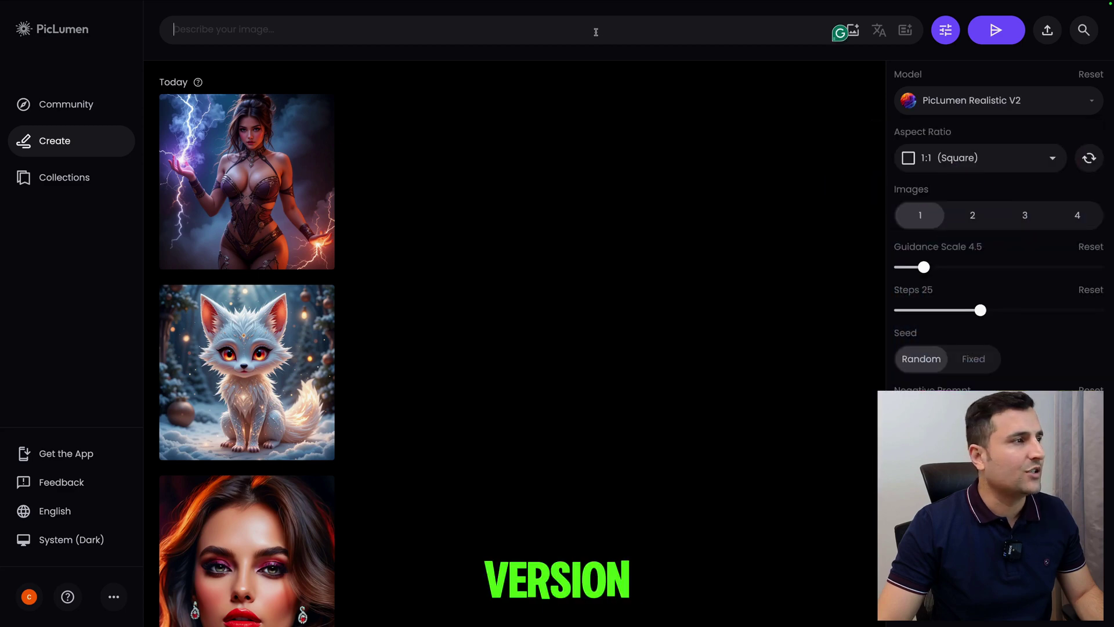
type("limited color palette, tricolor scheme, only using pure black, vibrant yellow, and crisp white, minimalist color composition, no other colors, high contrast. A portrait of a glamorous, seductive, and intricate woman with glossy yellow lipstick, piercing eyes. She wears large funky glasses in a Salvador Dali style, fashion editorial style, ethereal beauty, dramatic shadows, luxury fashion elements. zoomed-out perspective, 3D effect, the subject is taking up 30% of the frame.")
left_click(994, 32)
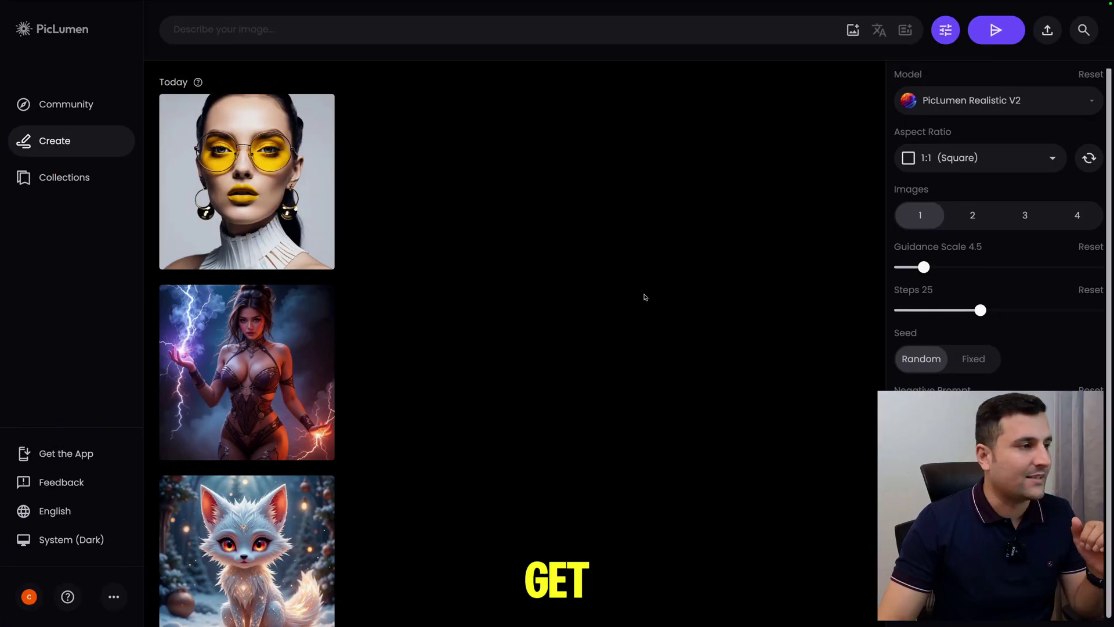
left_click(247, 182)
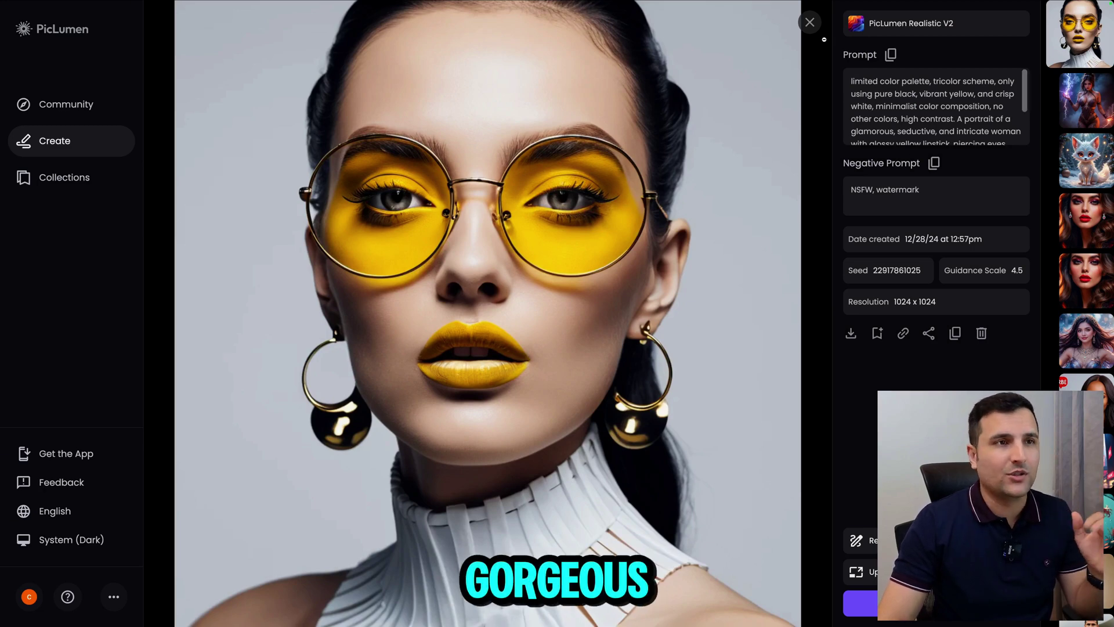
key("Escape")
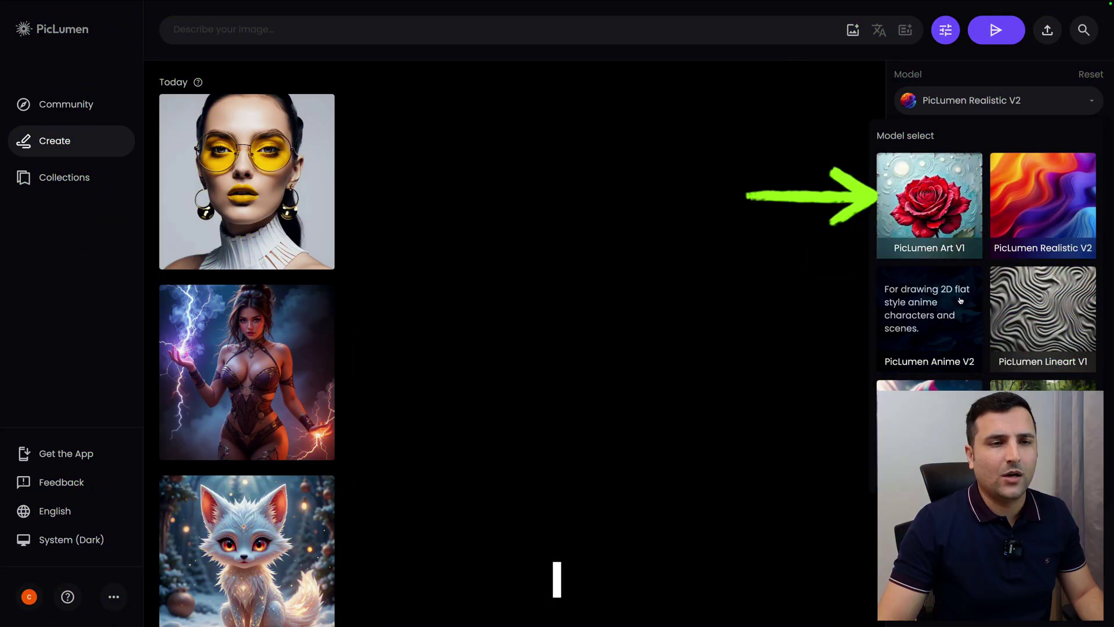
Switch to PicLumen Art V1, generate the long mystical-girl prompt, and open the result.
left_click(928, 203)
left_click(598, 32)
type("A mystical, ethereal young girl stands in a breathtaking, otherworldly environment, with an 8K resolution and exquisitely detailed textures, captured in a captivating half-close-up shot that highlights her enigmatic features amidst a swirling, dreamlike backdrop of iridescent colors and shimmering lights, with intricate patterns and mysterious symbols etched into the air around her, as if the very fabric of reality is alive and pulsing with an ancient, mystical energy.")
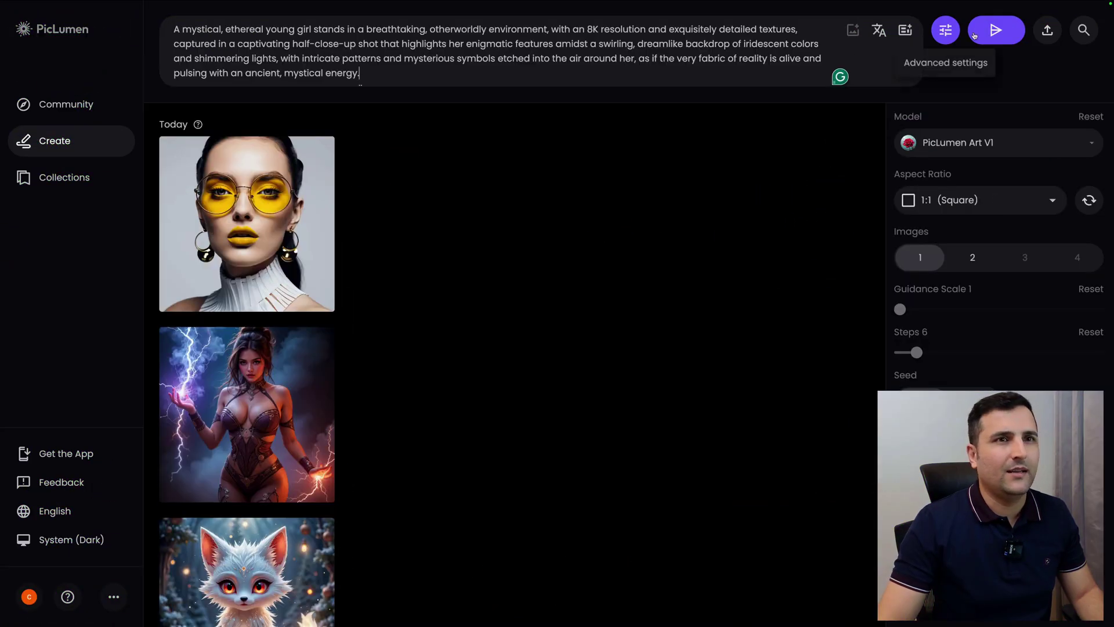
left_click(996, 29)
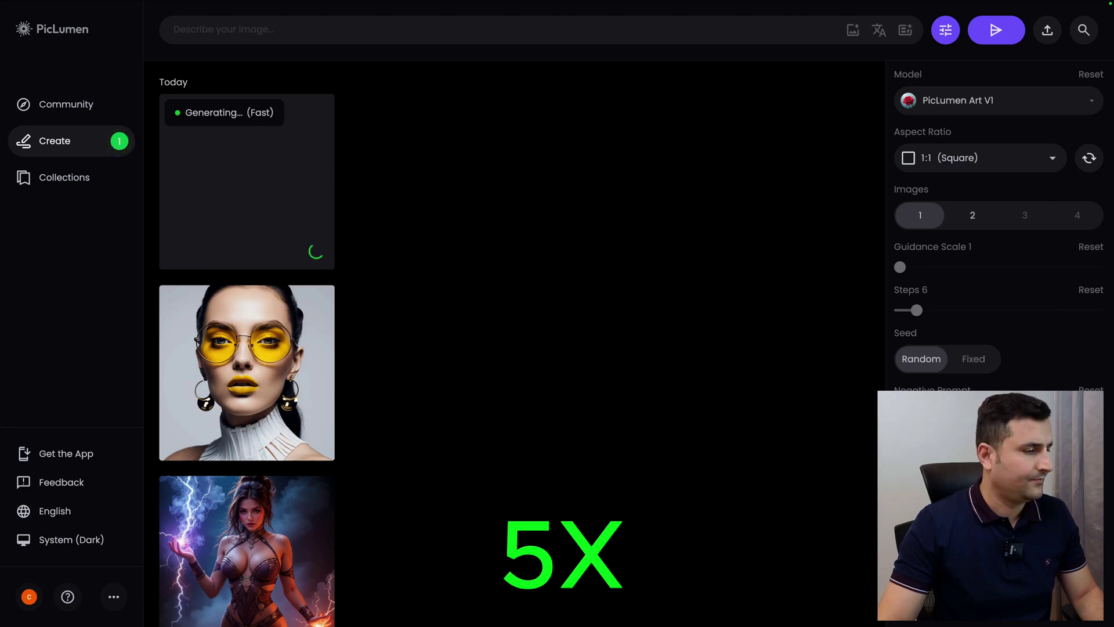
left_click(265, 165)
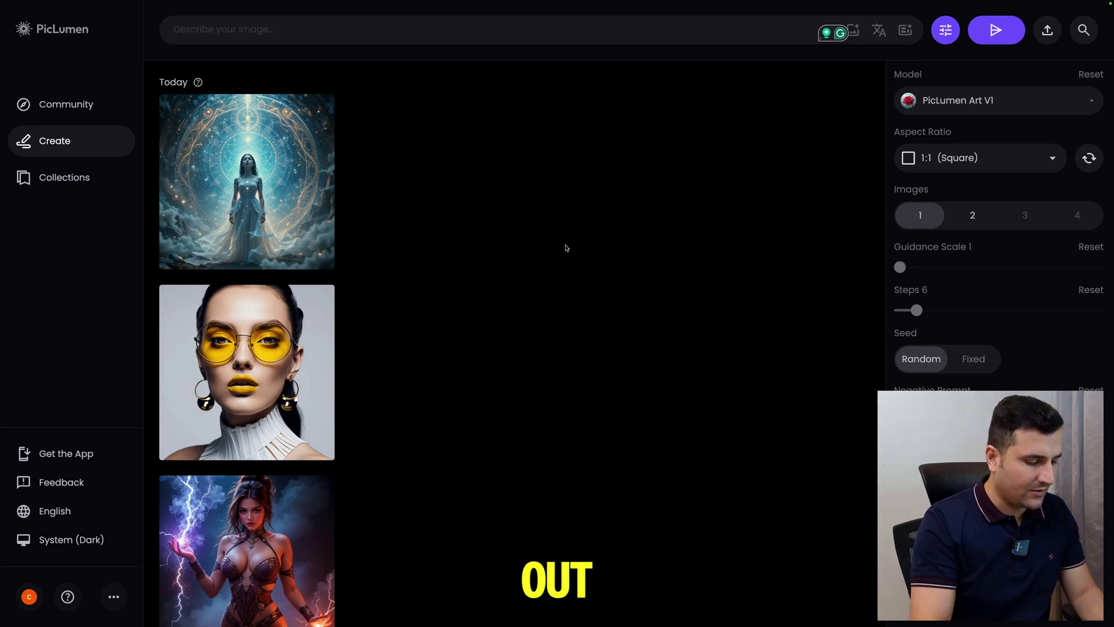
Generate 'cristiano ronaldo in suit' with PicLumen Realistic V2 and preview it full size.
type("cristiano ronaldo in suit")
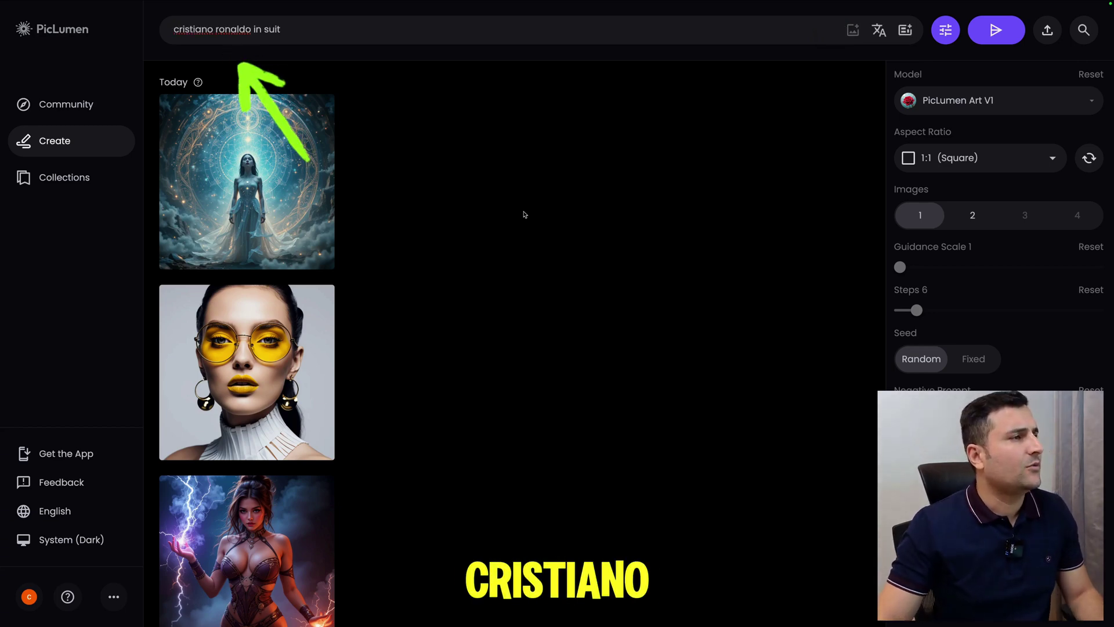
left_click(951, 101)
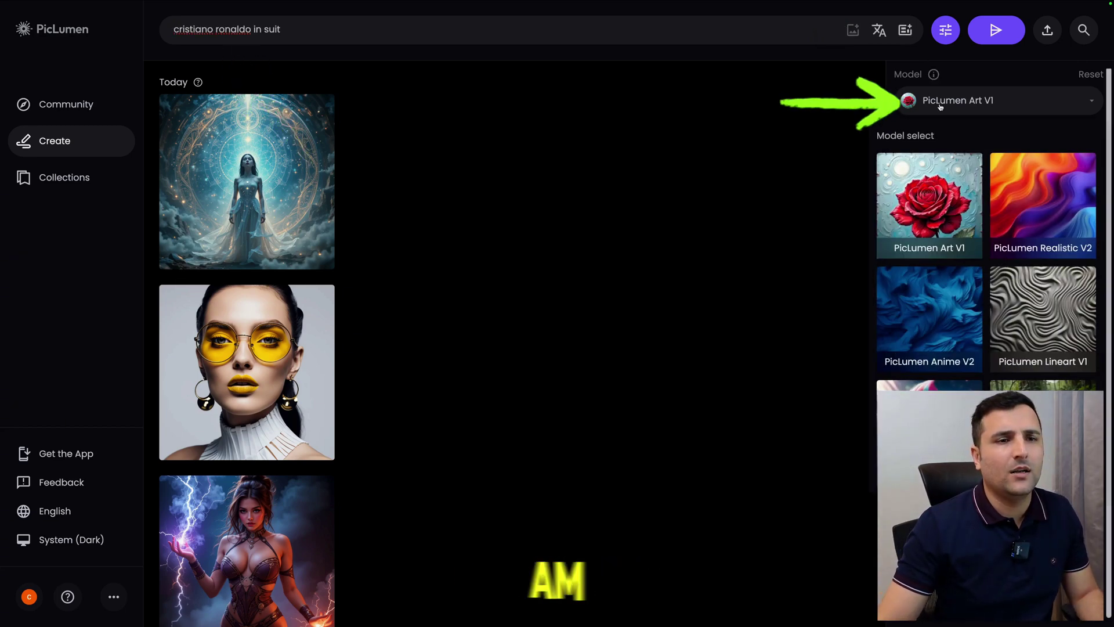
left_click(1031, 217)
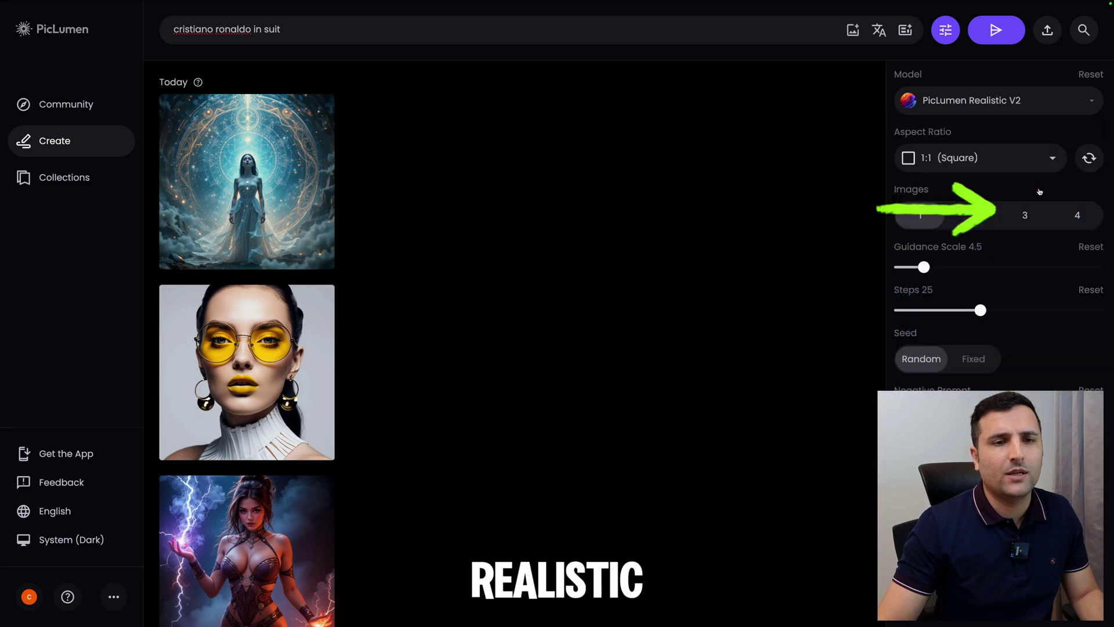
left_click(993, 31)
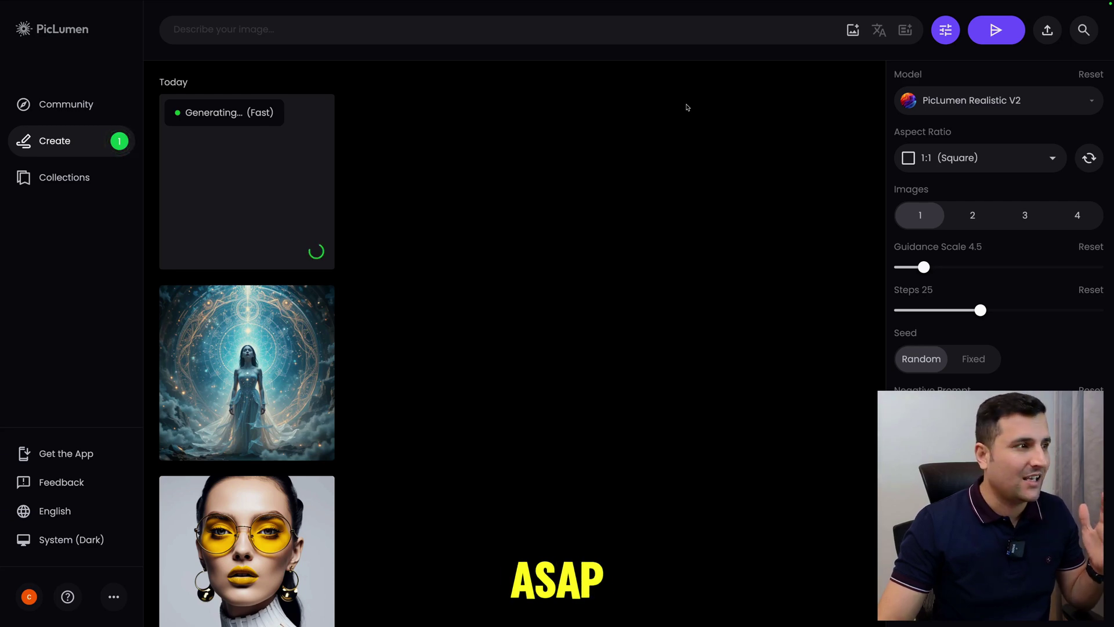
left_click(247, 180)
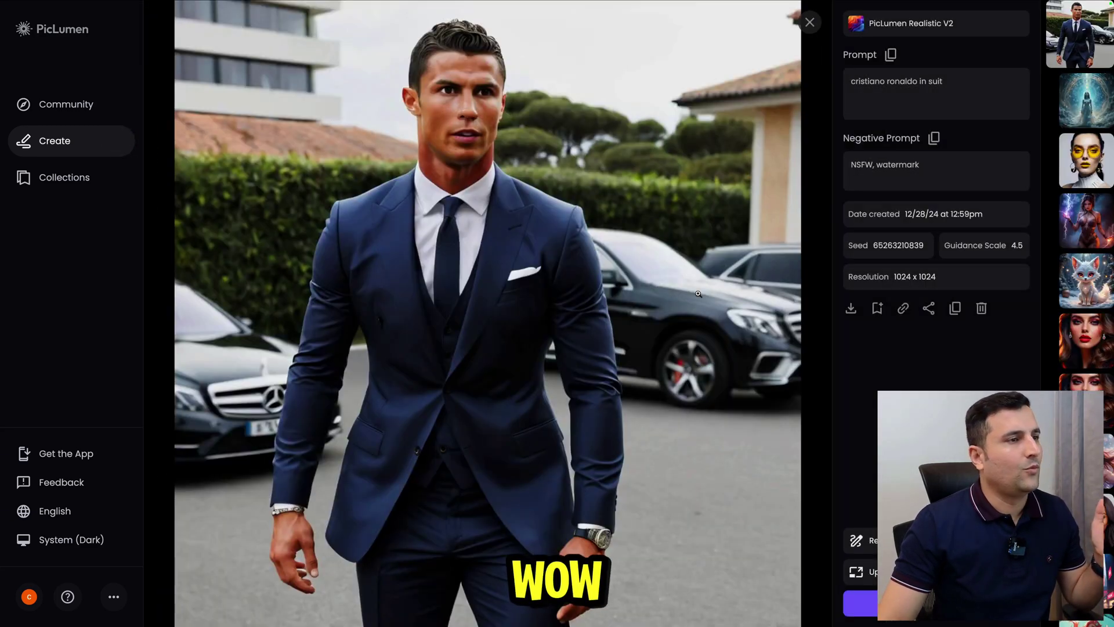
left_click(808, 24)
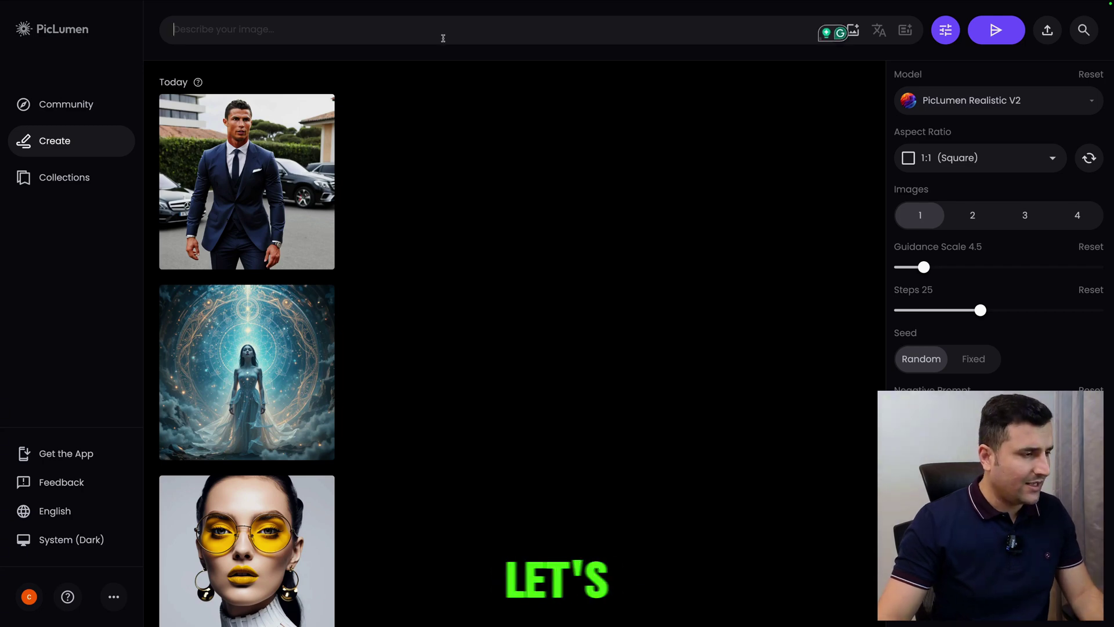
Generate an image from 'leonardo dicaprio in a boat' and open it full size.
type("leonardo dicaprio in a boat")
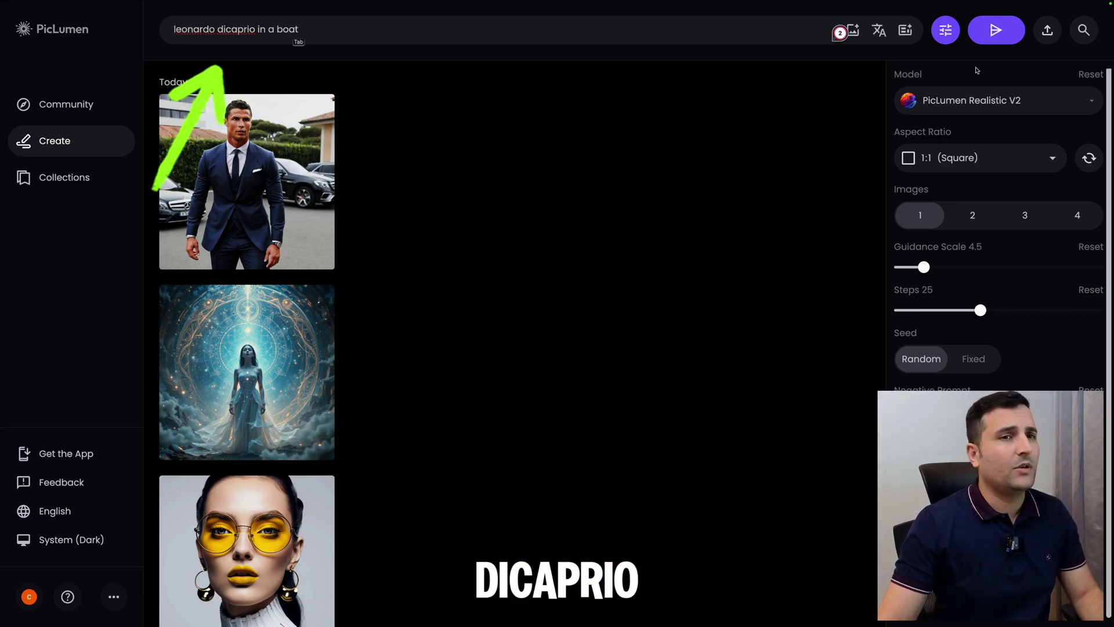
left_click(984, 37)
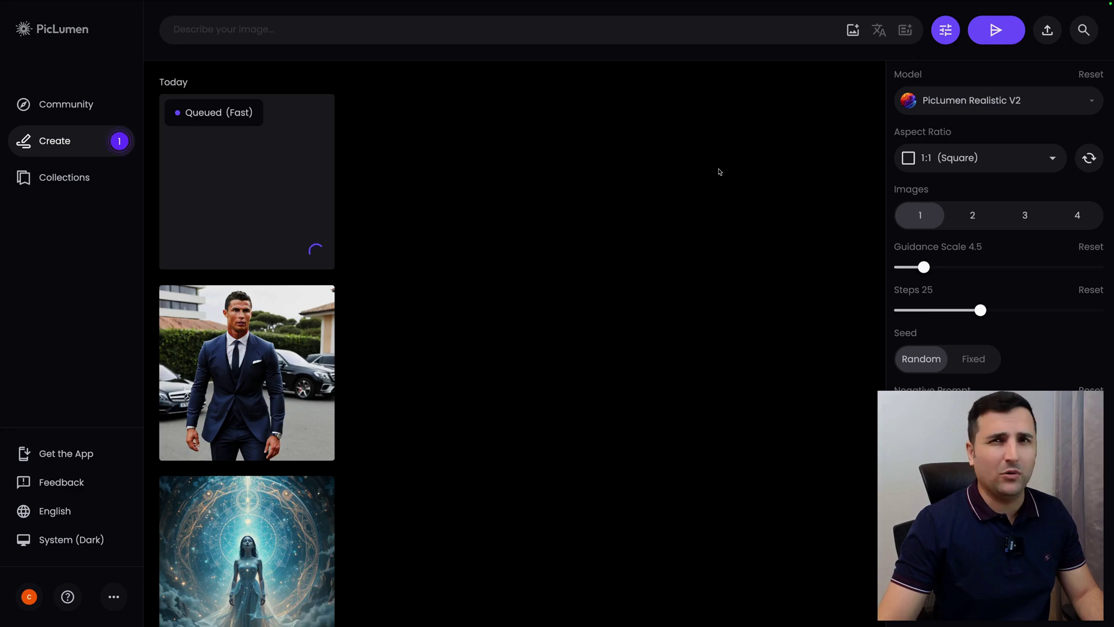
left_click(261, 192)
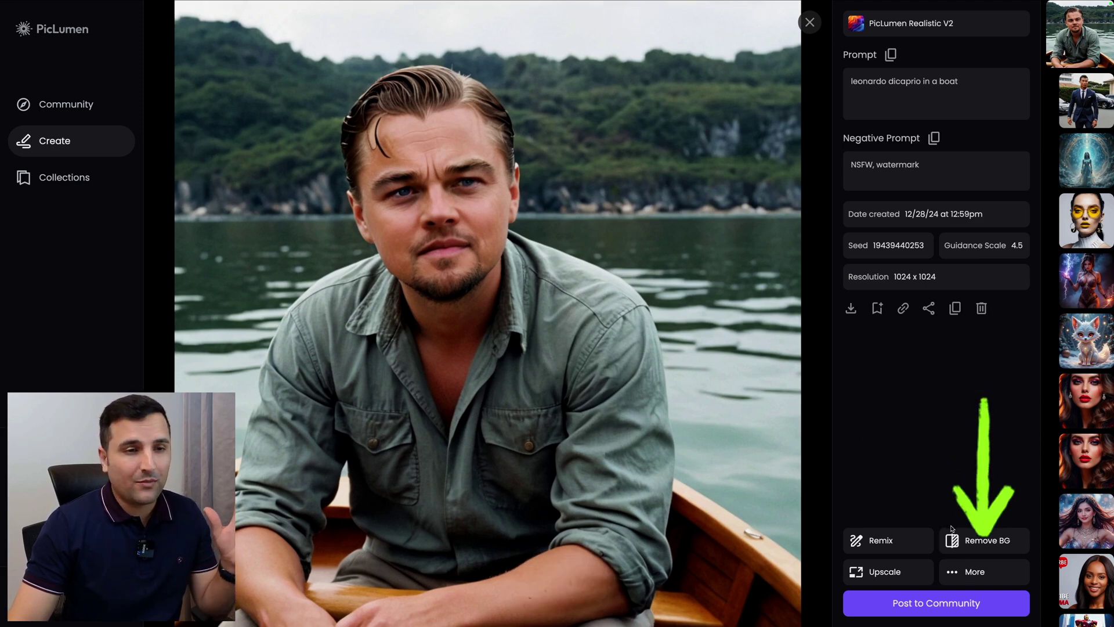
Open the Realistic V2 boat photo of the man in the green shirt in Inpaint.
left_click(850, 307)
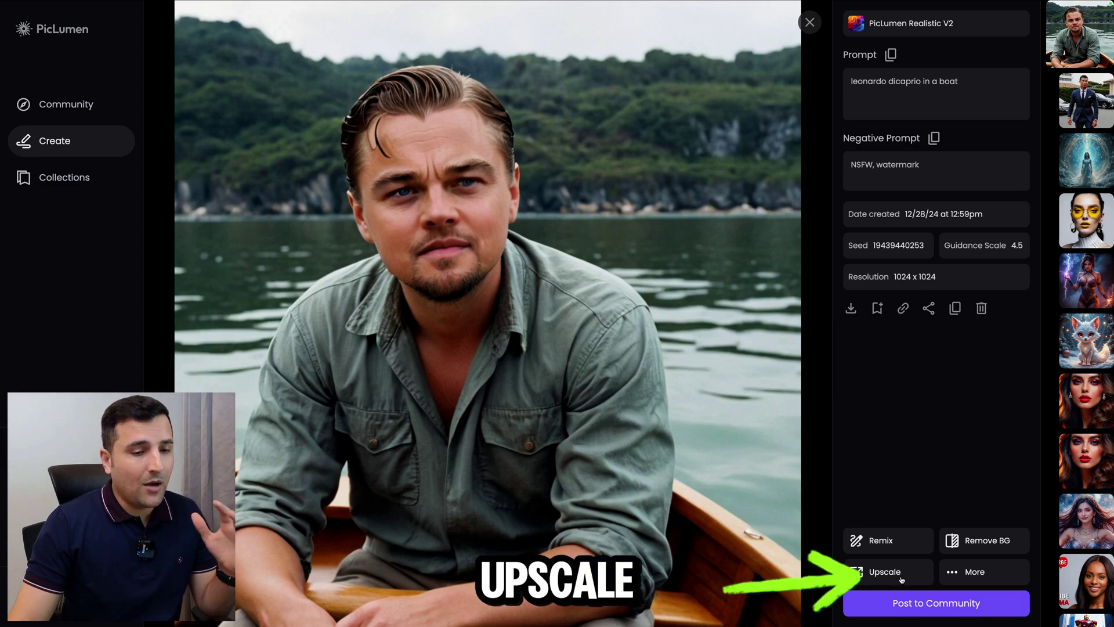
left_click(953, 577)
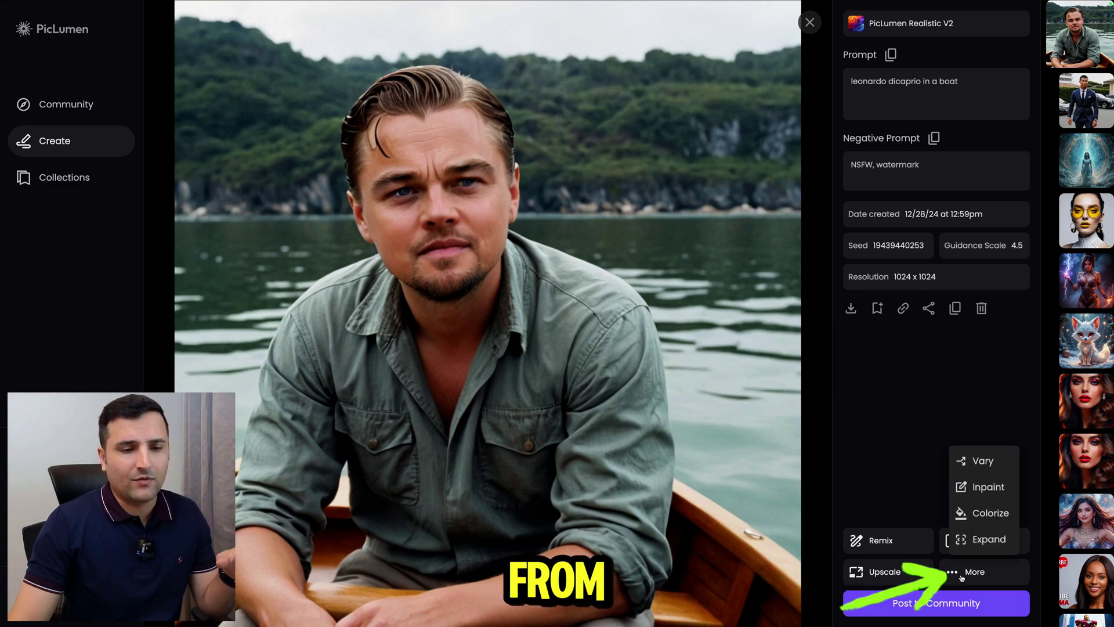
left_click(989, 488)
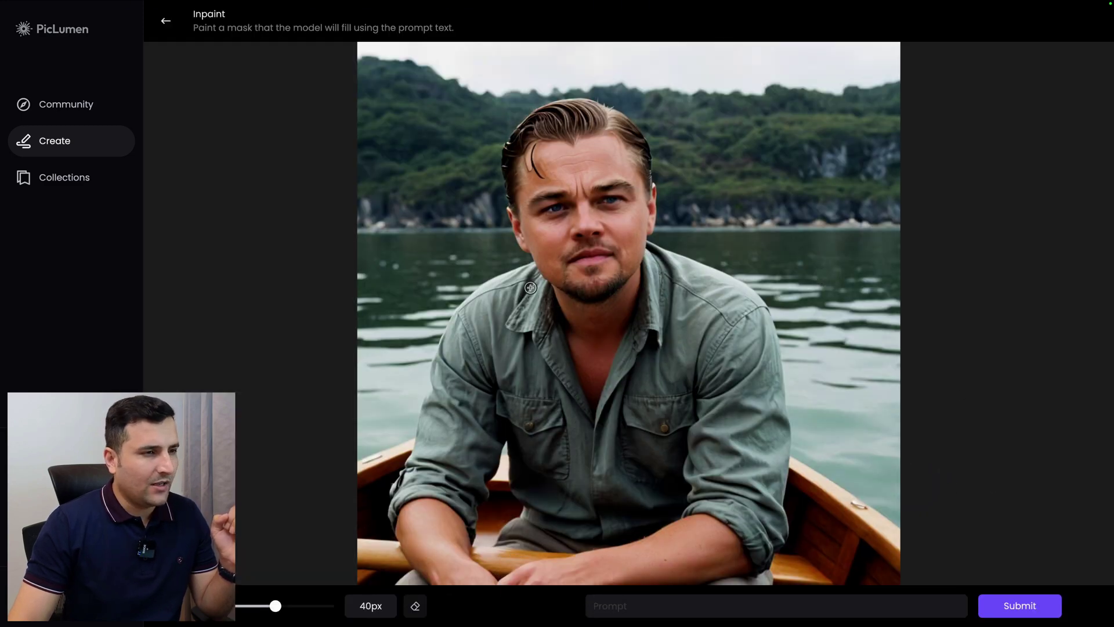
Mask the collarbone in a U-shape, submit 'a dollor sign gold neckless', and open the result.
left_click_drag(528, 286, 642, 367)
left_click_drag(642, 368, 673, 275)
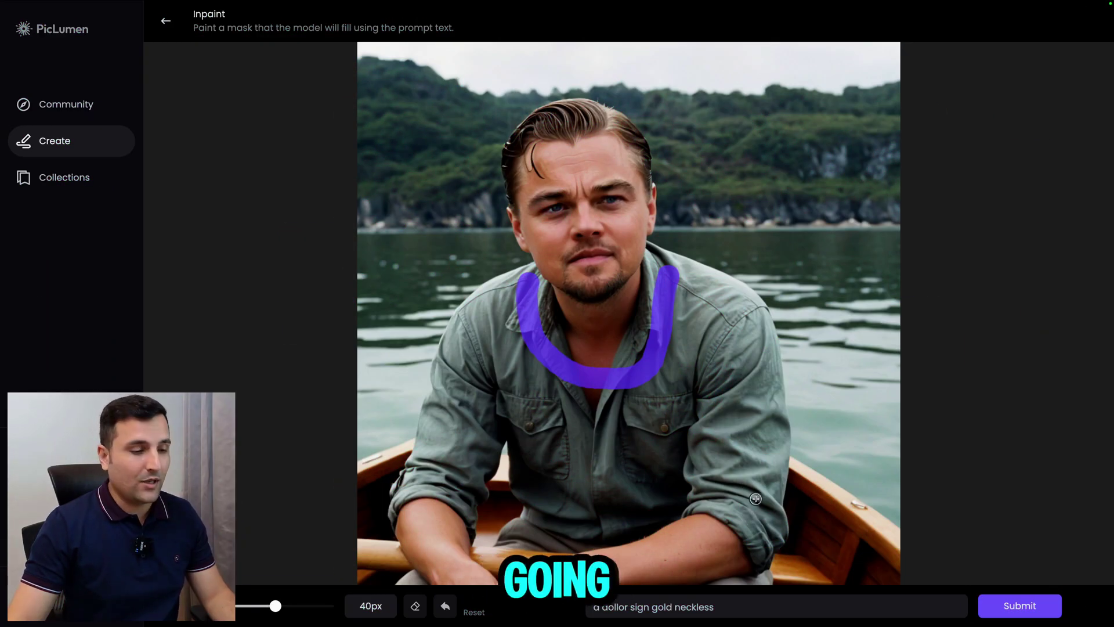
left_click(1027, 607)
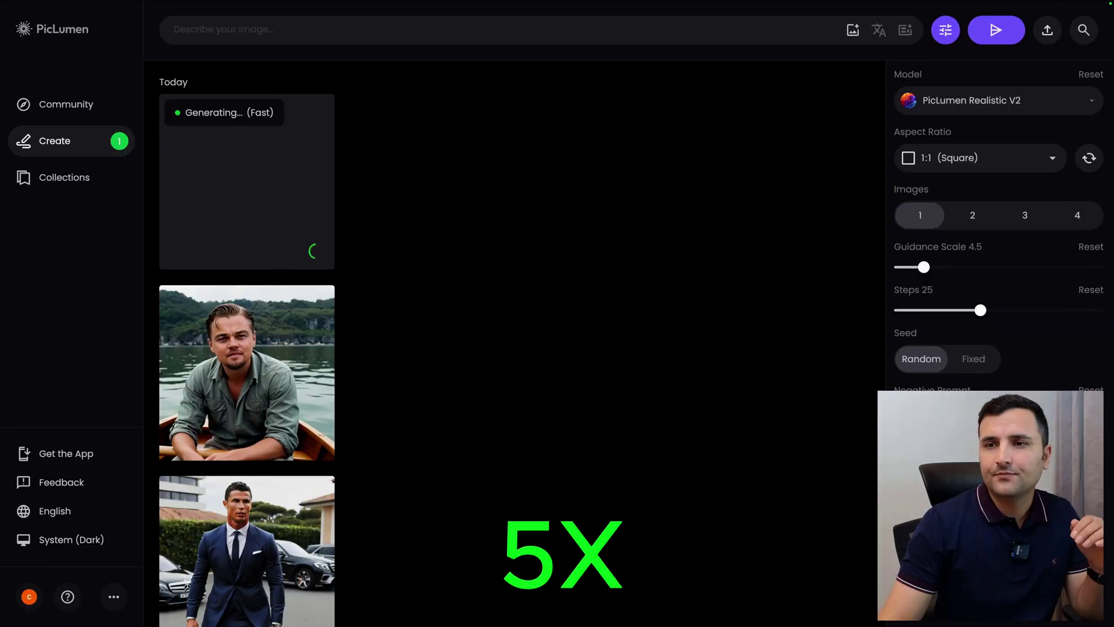
left_click(233, 172)
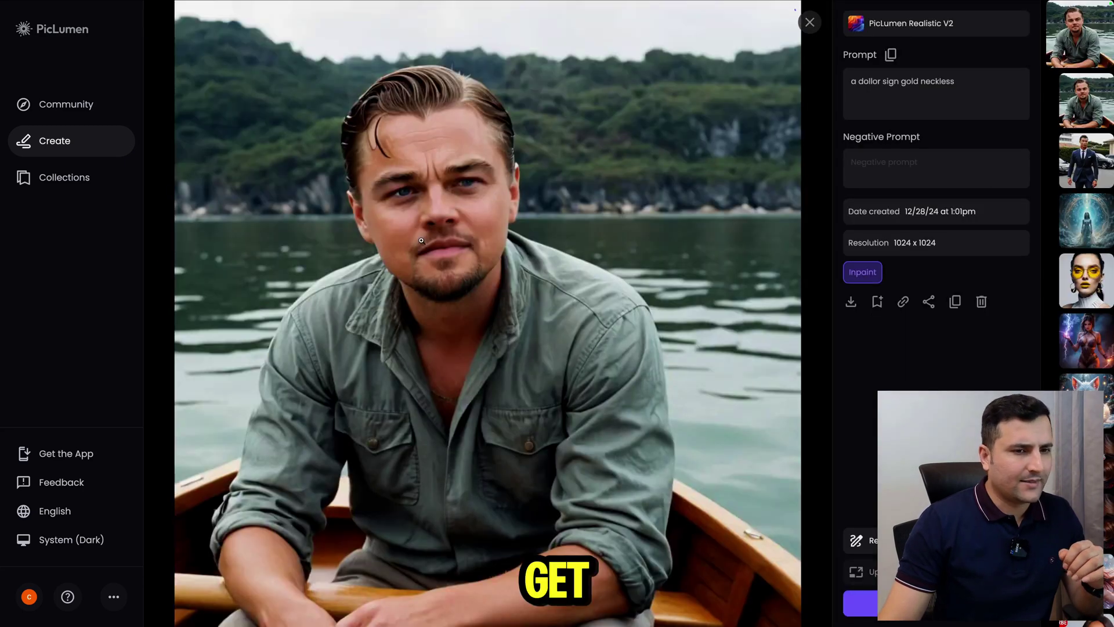
View the inpainted boat photo, switch to PicLumen Art V1, and paste the mystical-girl prompt.
left_click(523, 398)
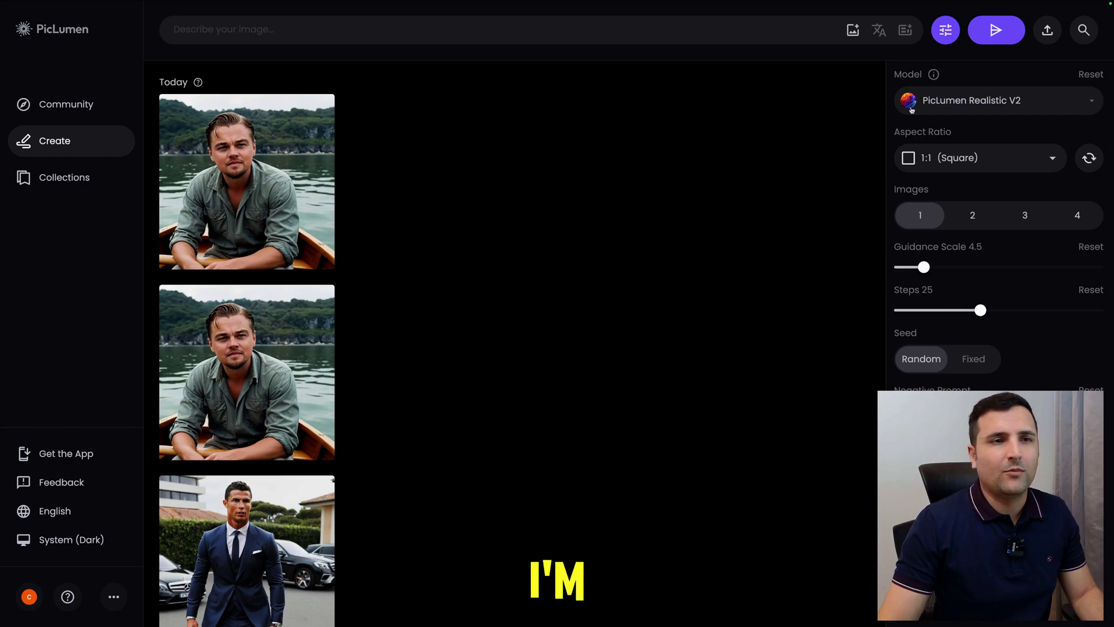
left_click(911, 104)
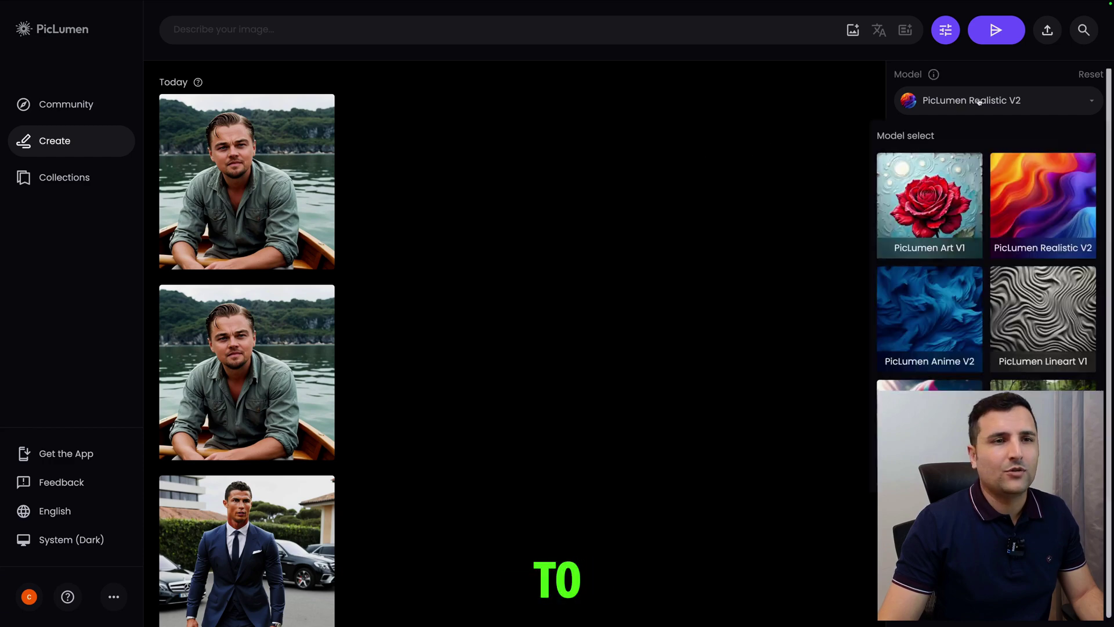
left_click(931, 203)
left_click(527, 40)
type("A mystical, ethereal young girl stands in a breathtaking, otherworldly environment, with an 8K resolution and exquisitely detailed textures, captured in a captivating half-close-up shot that highlights her enigmatic features amidst a swirling, dreamlike backdrop of iridescent colors and shimmering lights, with intricate patterns and mysterious symbols etched into the air around her, as if the very fabric of reality is alive and pulsing with an ancient, mystical energy.")
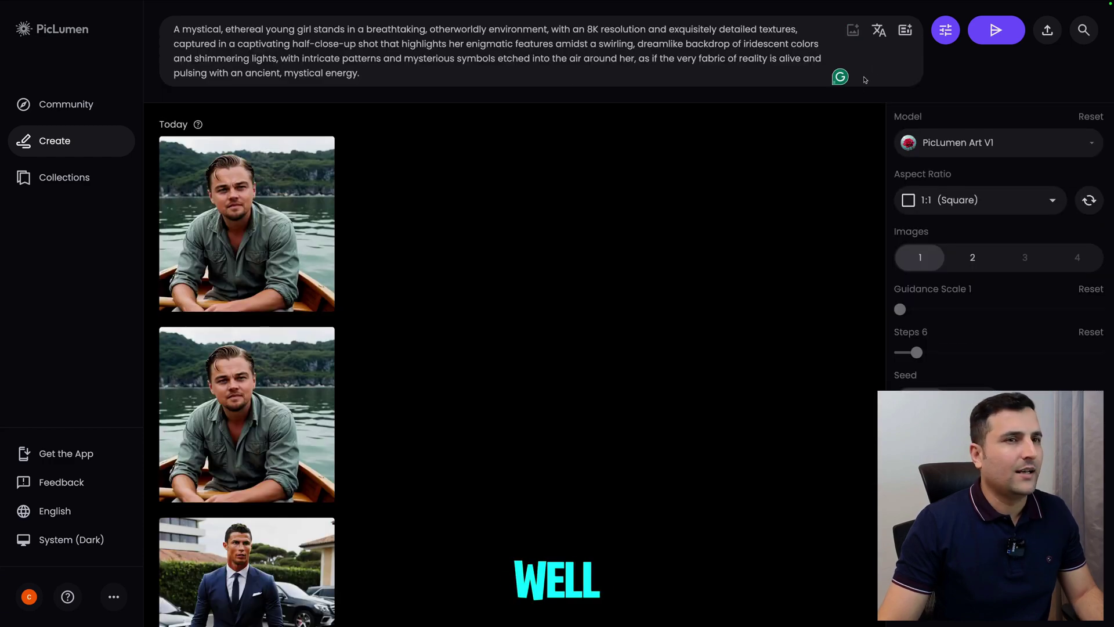